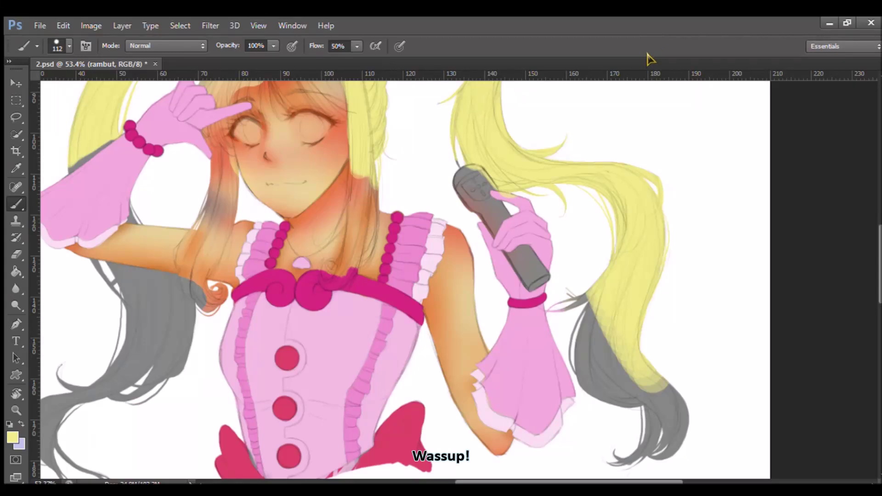
- Paint the grey ponytail tip, arm-side hair, lower-left tips and face strand yellow
mouse_move(602, 328)
left_mouse_down()
mouse_move(568, 282)
mouse_move(566, 262)
mouse_move(558, 272)
mouse_move(577, 350)
mouse_move(602, 380)
mouse_move(660, 363)
left_mouse_up()
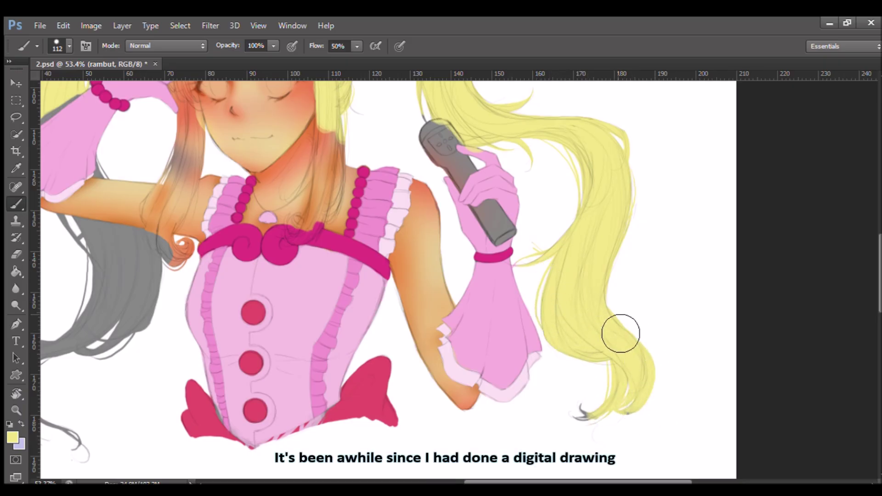
left_click_drag(649, 419, 607, 409)
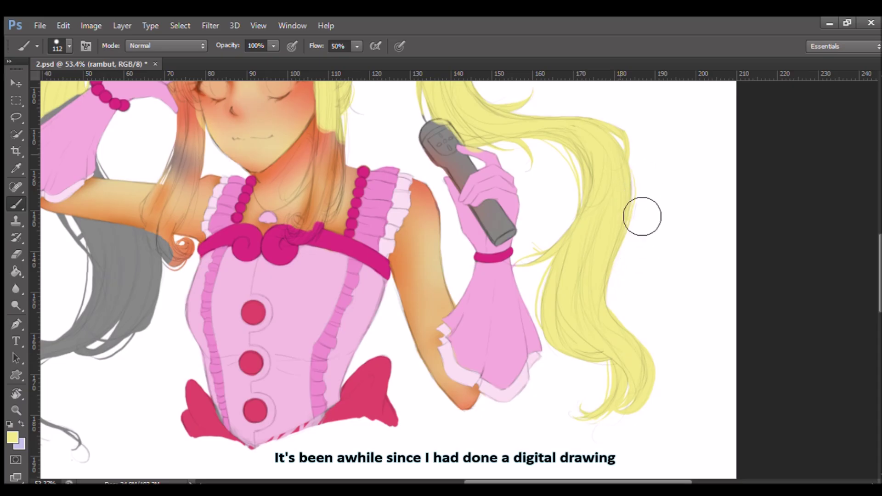
left_click_drag(297, 218, 589, 321)
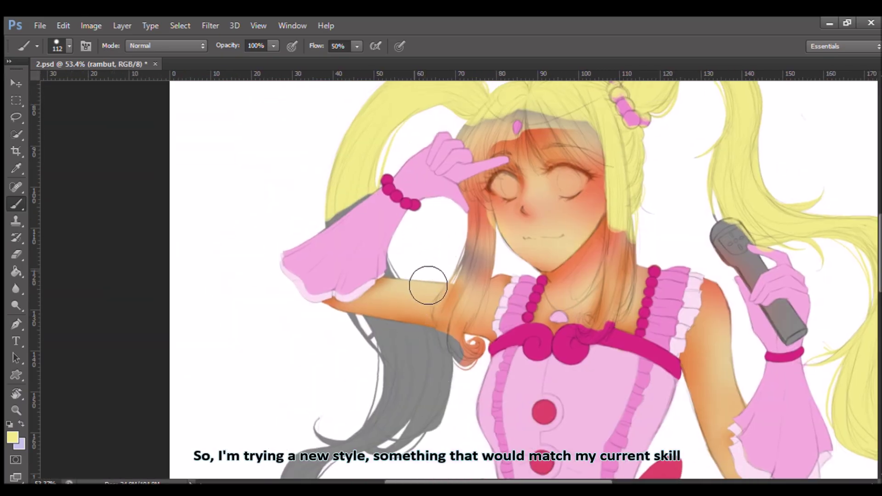
mouse_move(419, 395)
left_mouse_down()
mouse_move(401, 376)
mouse_move(457, 390)
mouse_move(453, 371)
mouse_move(429, 354)
mouse_move(441, 376)
mouse_move(356, 343)
mouse_move(461, 360)
mouse_move(451, 366)
mouse_move(468, 360)
mouse_move(443, 416)
mouse_move(410, 404)
mouse_move(432, 347)
mouse_move(402, 358)
mouse_move(380, 386)
mouse_move(398, 410)
mouse_move(424, 348)
left_mouse_up()
mouse_move(358, 352)
left_mouse_down()
mouse_move(351, 409)
mouse_move(420, 458)
mouse_move(371, 375)
mouse_move(426, 305)
mouse_move(357, 379)
mouse_move(435, 340)
left_mouse_up()
left_click_drag(432, 259, 403, 372)
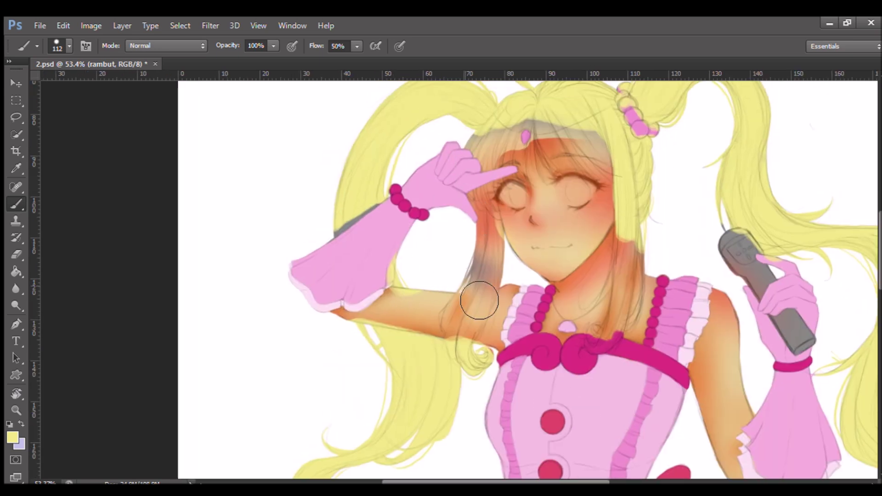
mouse_move(479, 300)
left_mouse_down()
mouse_move(479, 233)
mouse_move(492, 301)
mouse_move(497, 233)
mouse_move(476, 332)
mouse_move(481, 370)
mouse_move(461, 346)
mouse_move(473, 292)
left_mouse_up()
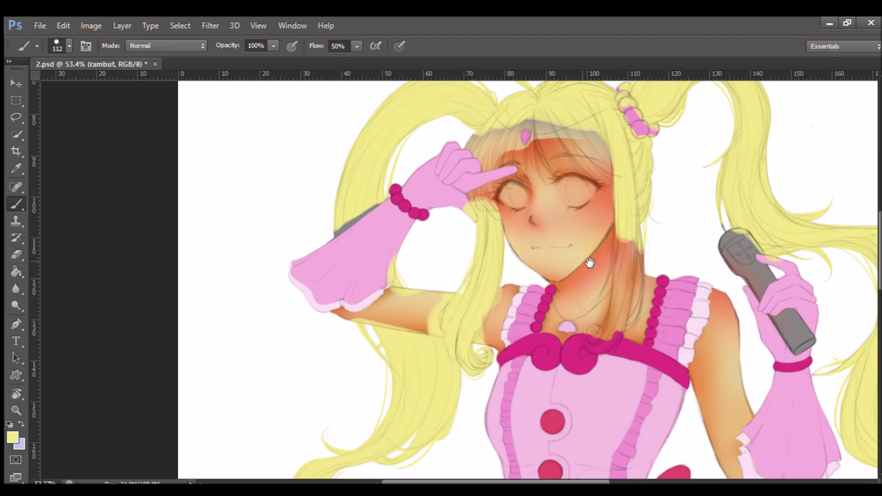
left_click_drag(570, 263, 536, 284)
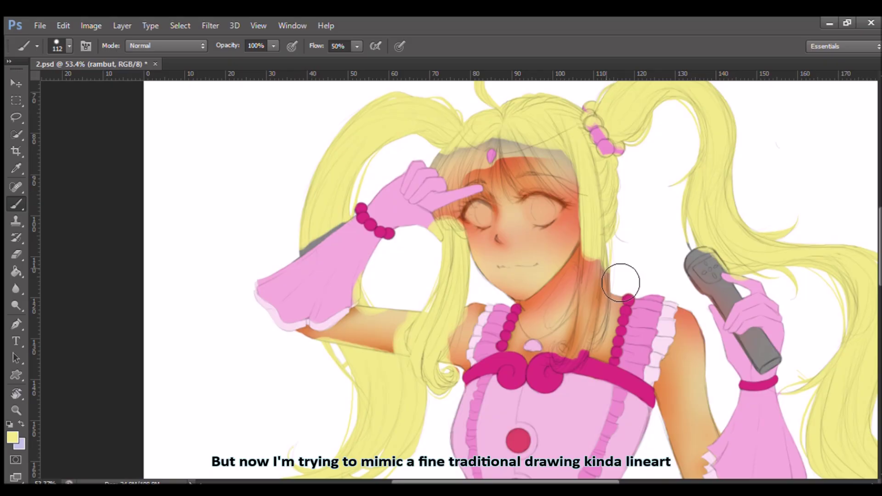
scroll(638, 265, "up", 2)
- Zoom in and brush the yellow front hair locks down the neck onto the pink collar band
scroll(646, 269, "up", 3)
scroll(650, 280, "up", 1)
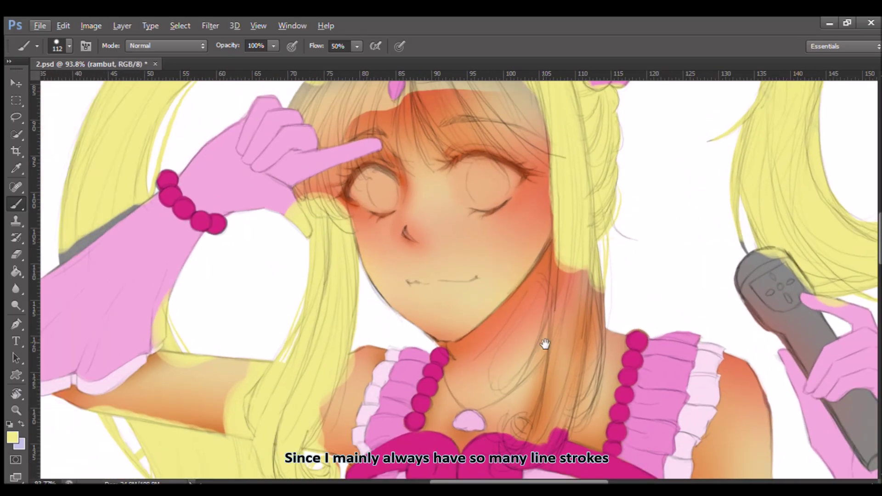
scroll(565, 299, "down", 2)
mouse_move(623, 276)
left_mouse_down()
mouse_move(617, 266)
mouse_move(613, 282)
mouse_move(617, 269)
left_mouse_up()
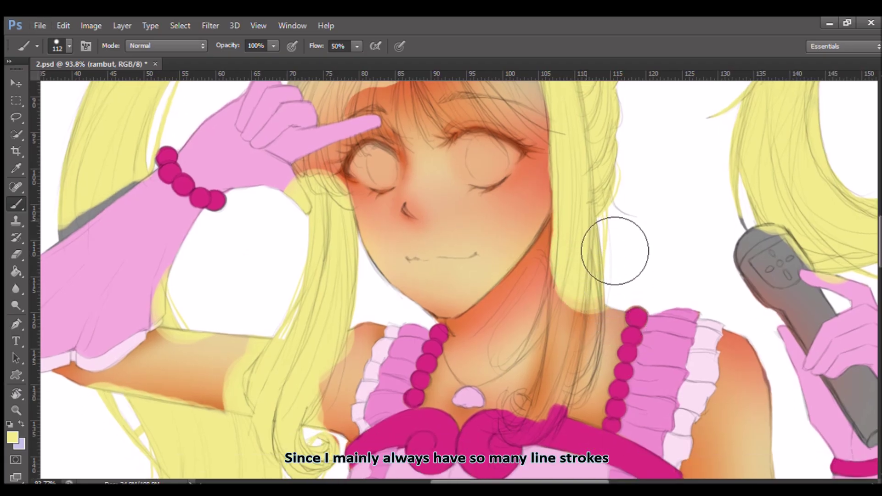
mouse_move(618, 309)
left_mouse_down()
mouse_move(611, 299)
mouse_move(601, 321)
mouse_move(624, 313)
mouse_move(630, 354)
mouse_move(622, 262)
left_mouse_up()
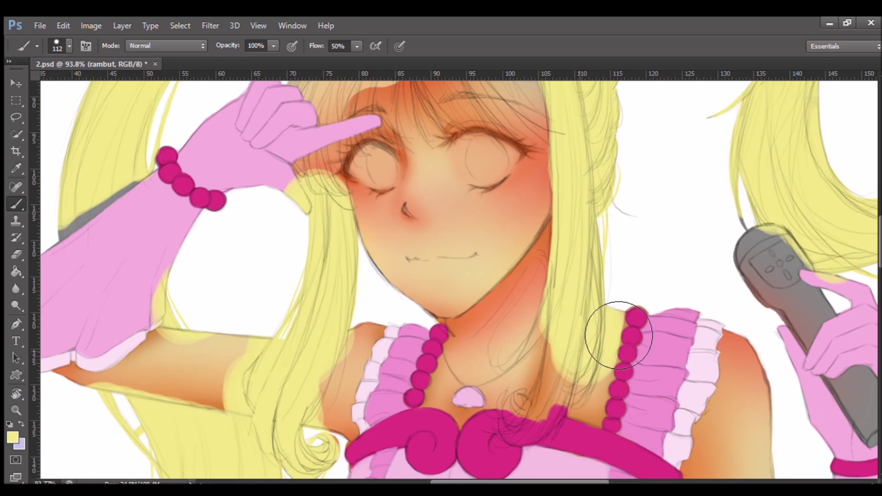
left_click_drag(553, 389, 547, 406)
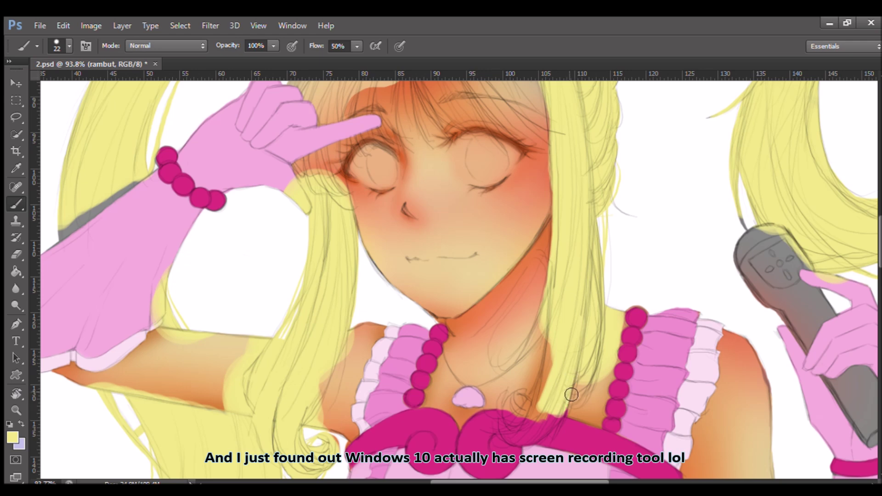
mouse_move(559, 384)
left_mouse_down()
mouse_move(548, 397)
mouse_move(557, 344)
mouse_move(590, 266)
left_mouse_up()
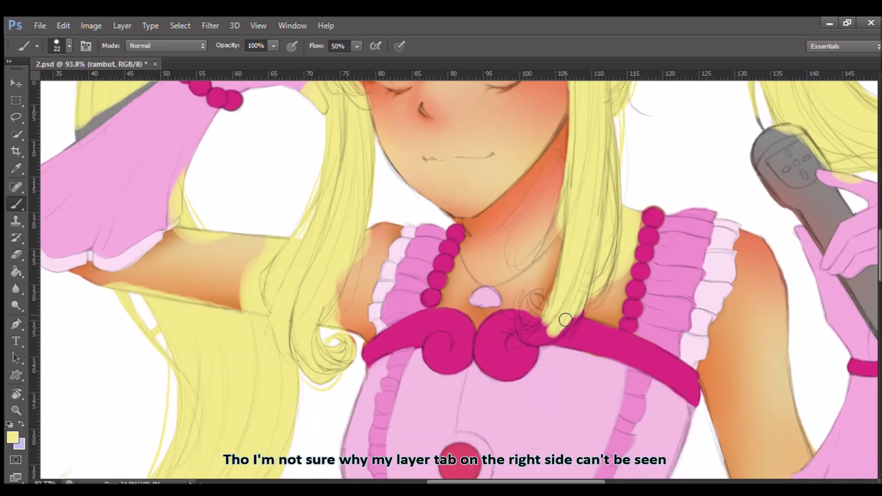
left_click_drag(574, 314, 570, 323)
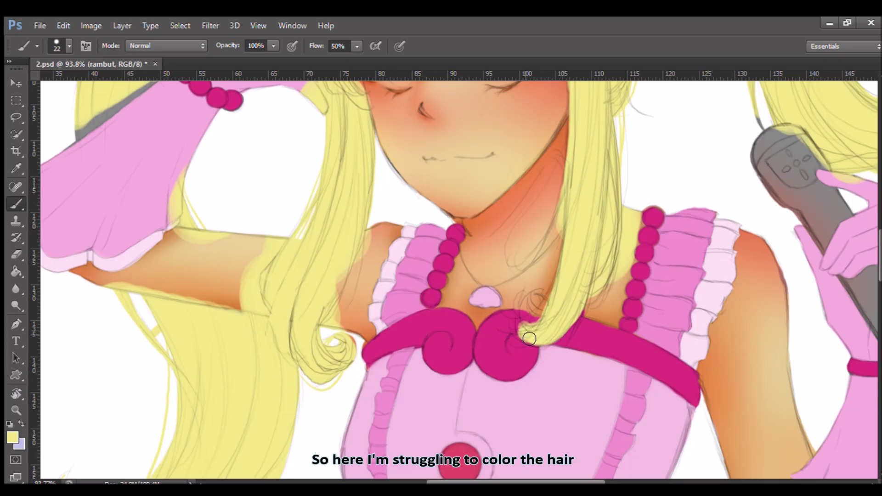
left_click_drag(541, 331, 534, 316)
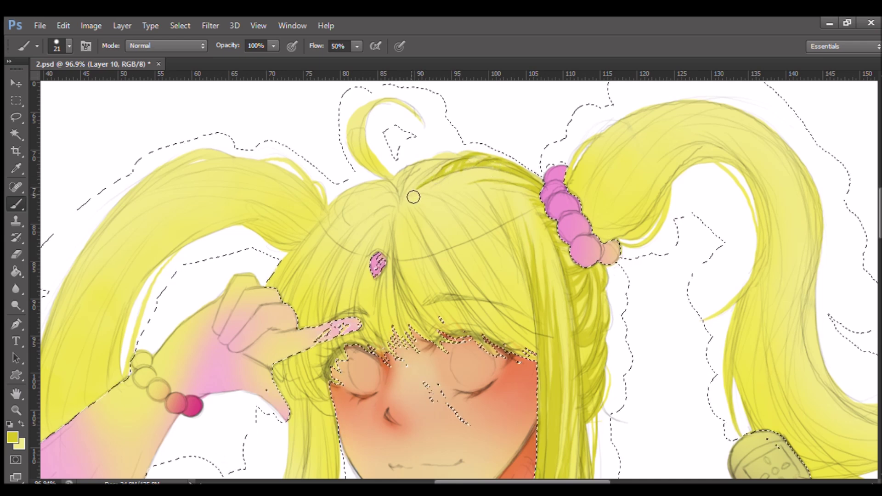
left_click_drag(412, 309, 477, 323)
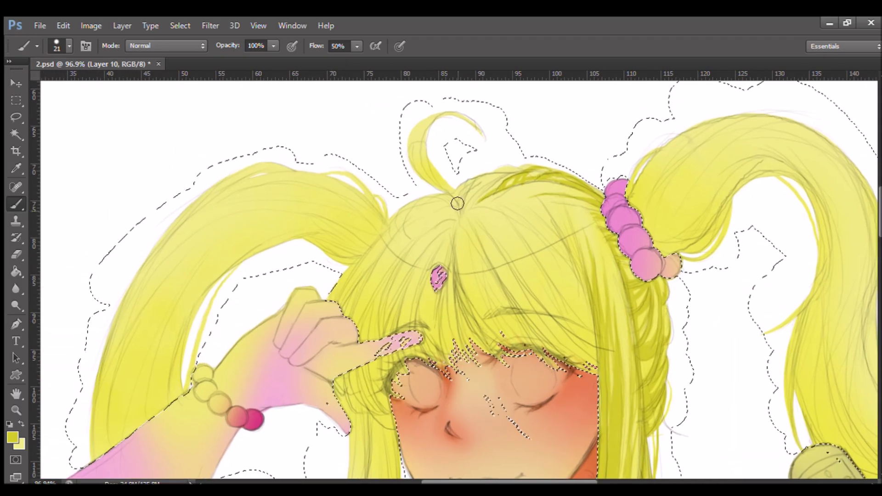
scroll(461, 184, "up", 2)
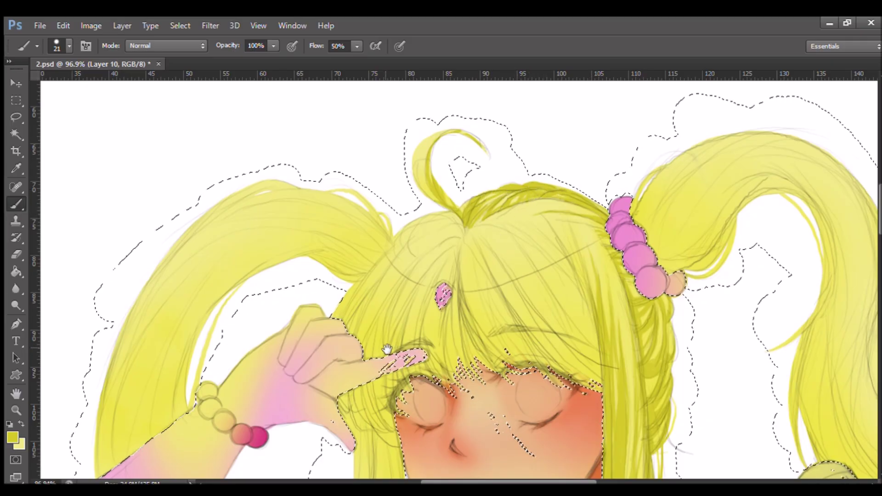
left_click_drag(388, 348, 428, 250)
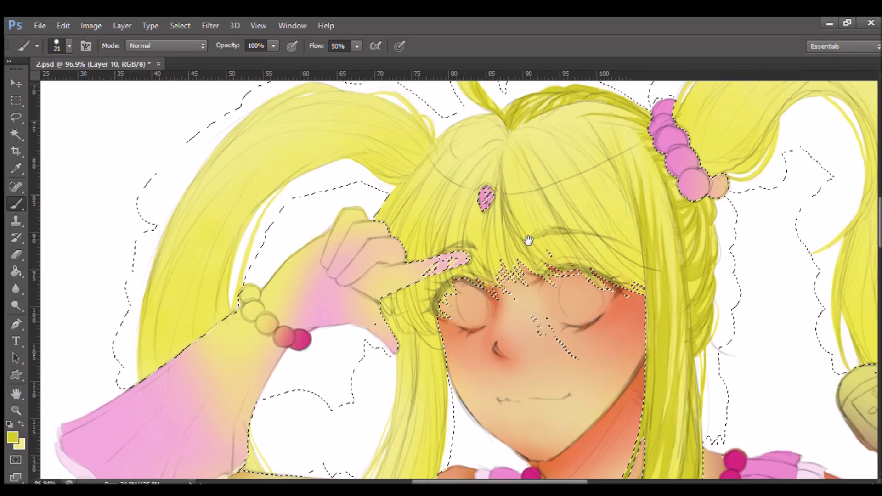
left_click_drag(534, 101, 525, 151)
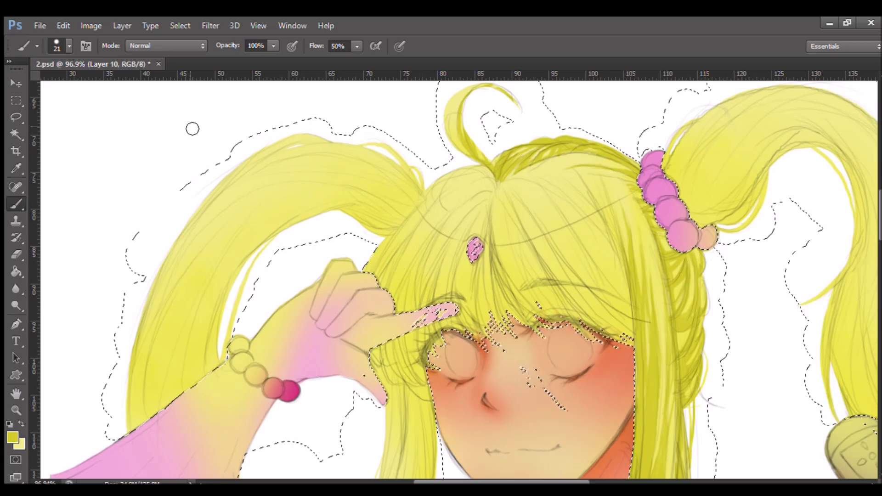
left_click_drag(476, 262, 483, 112)
left_click_drag(516, 316, 556, 299)
left_click_drag(570, 238, 506, 200)
left_click_drag(435, 247, 481, 235)
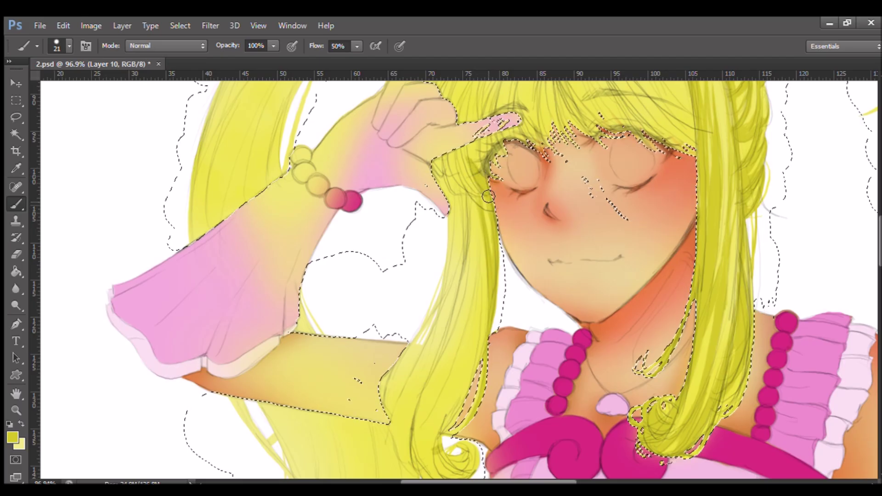
- Clean up the yellow hair around the arm, sleeve and front lock, alternating Brush and Eraser
mouse_move(575, 264)
left_mouse_down()
mouse_move(378, 262)
mouse_move(591, 299)
left_mouse_up()
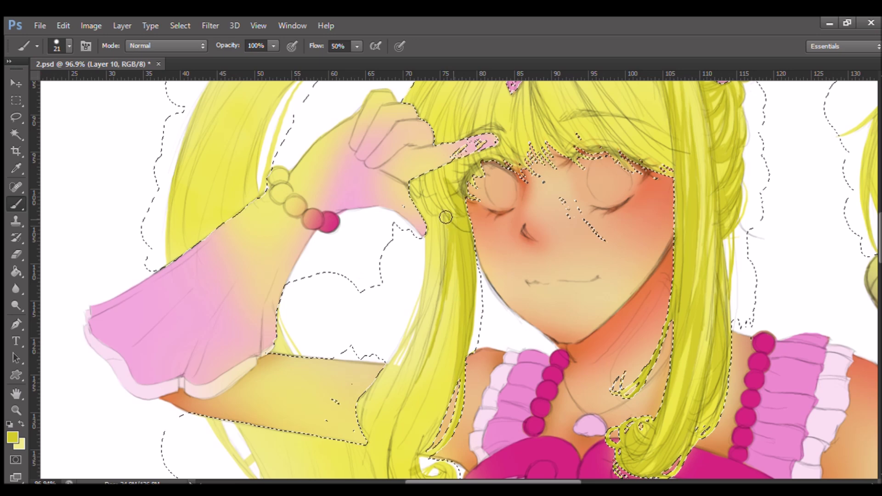
left_click_drag(458, 279, 512, 210)
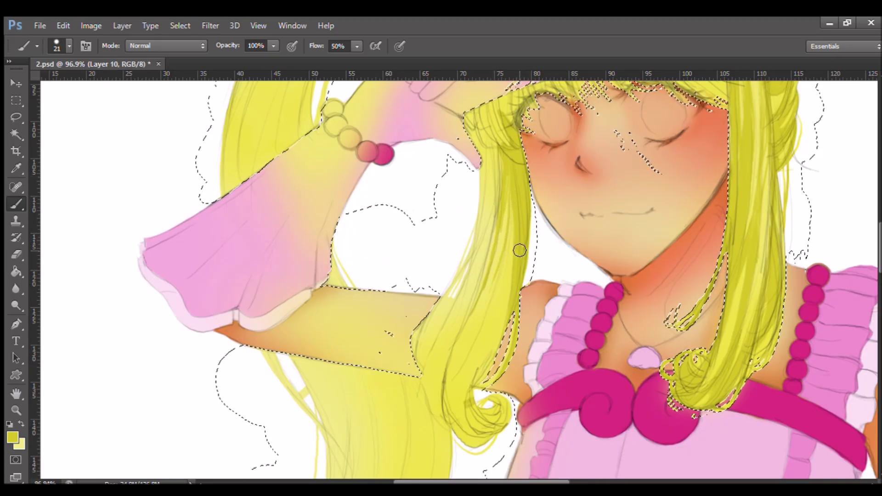
key("e")
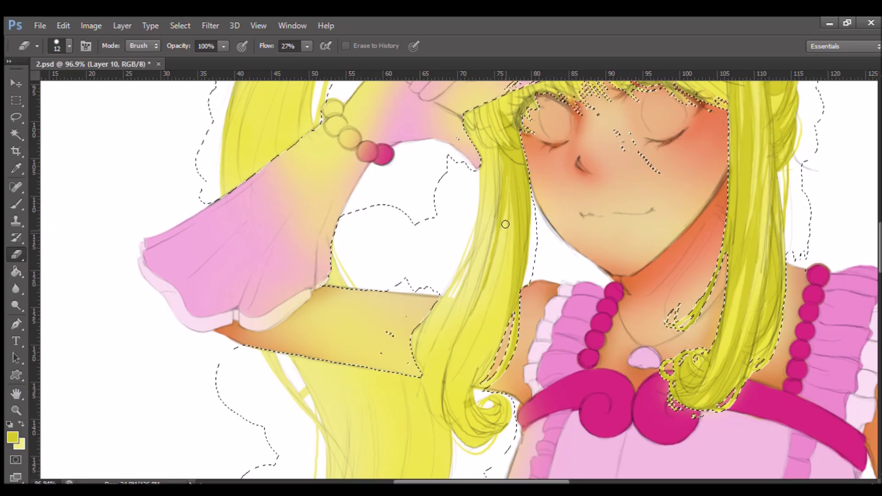
key("b")
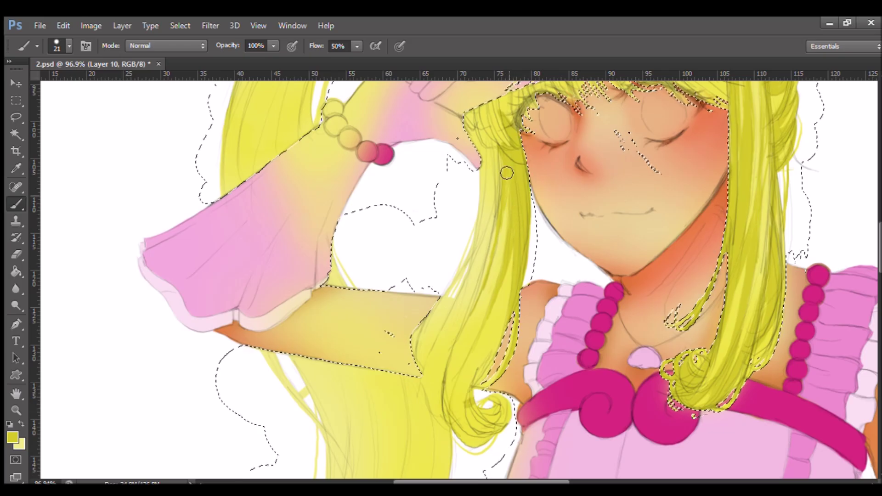
scroll(514, 230, "down", 3)
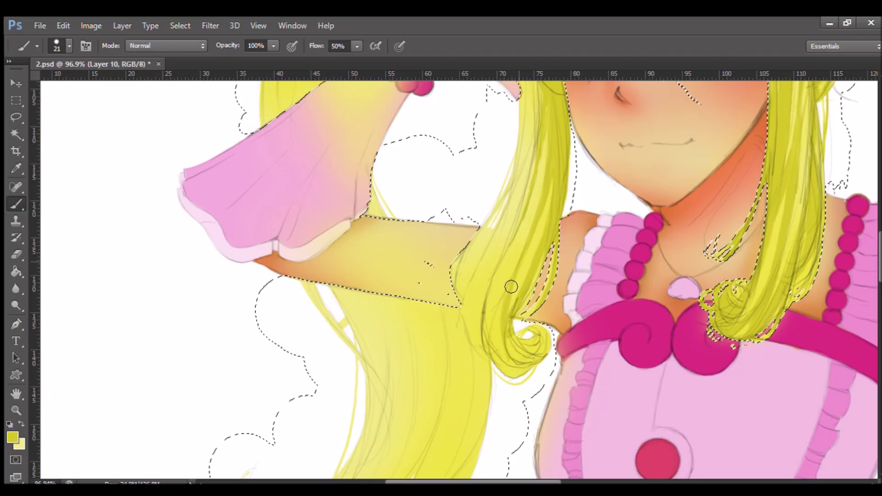
left_click_drag(517, 241, 511, 278)
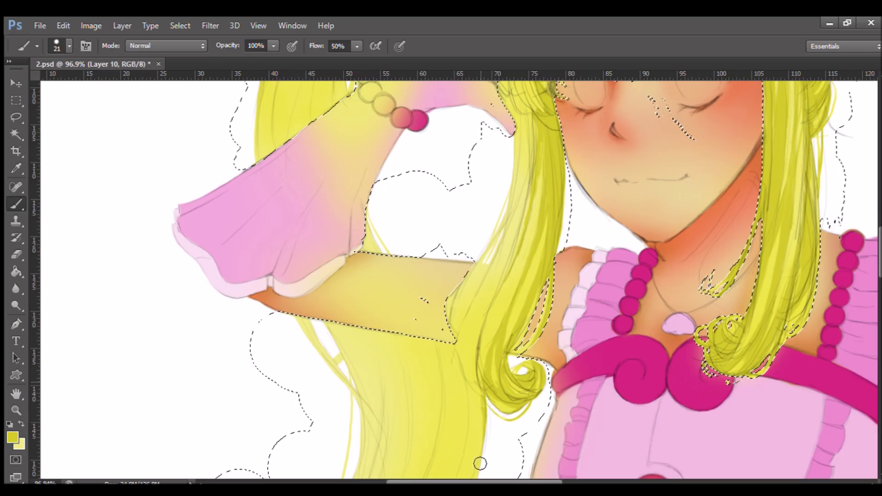
left_click_drag(516, 305, 540, 273)
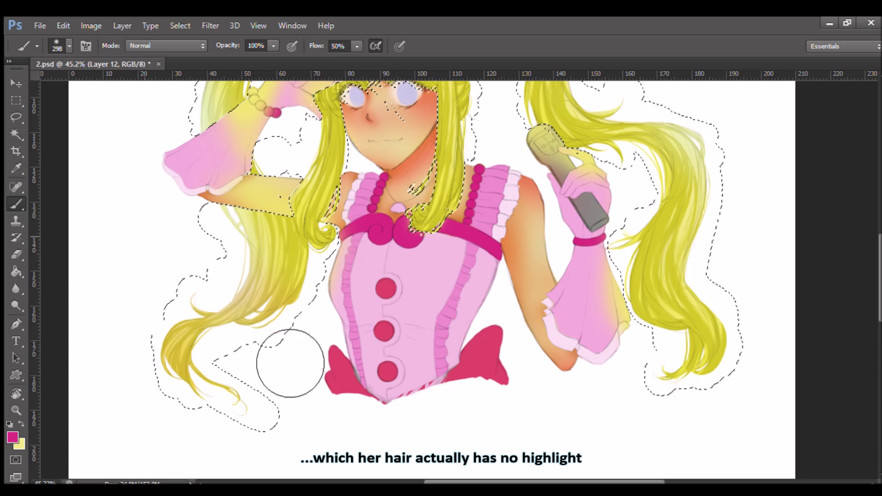
- Tint the left and right pigtail tips golden orange
mouse_move(235, 267)
left_mouse_down()
mouse_move(177, 400)
mouse_move(153, 354)
mouse_move(173, 319)
mouse_move(295, 305)
left_mouse_up()
left_click_drag(296, 430, 309, 339)
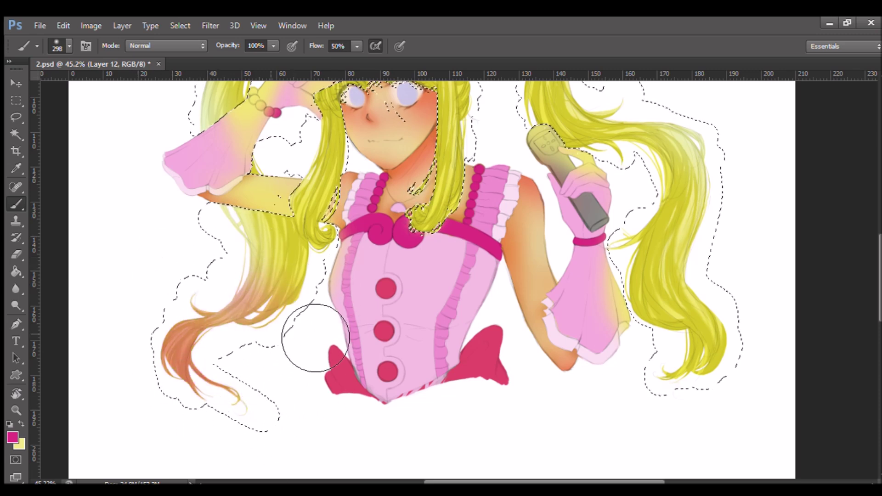
left_click_drag(432, 363, 360, 360)
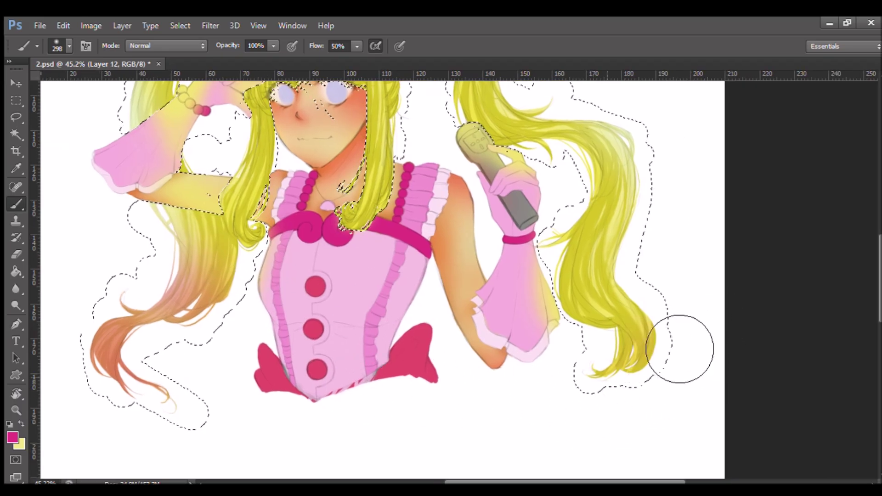
left_click_drag(647, 417, 684, 321)
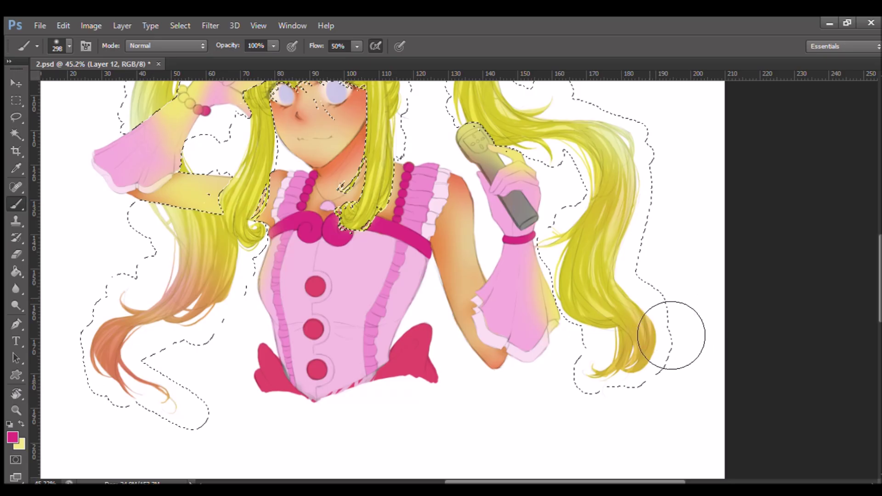
mouse_move(607, 262)
left_mouse_down()
mouse_move(601, 300)
mouse_move(664, 366)
mouse_move(571, 365)
mouse_move(566, 328)
mouse_move(680, 339)
mouse_move(624, 268)
mouse_move(670, 414)
mouse_move(623, 392)
left_mouse_up()
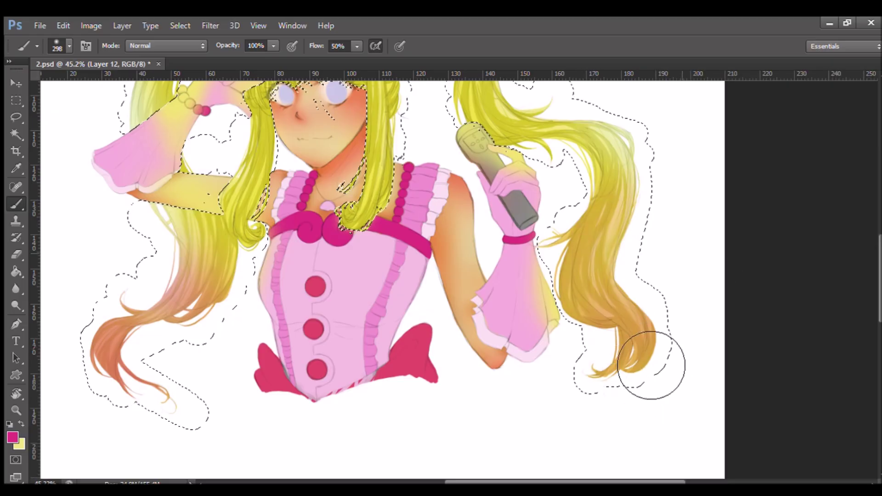
- Paint magenta over both pigtail tips and clear the selection
left_click_drag(666, 351, 667, 253)
key("ctrl+z")
key("ctrl+alt+z")
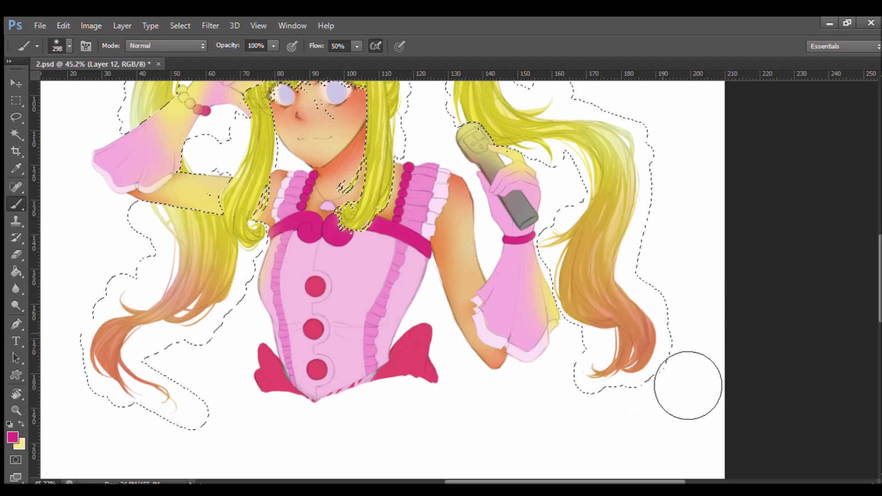
key("ctrl+shift+z")
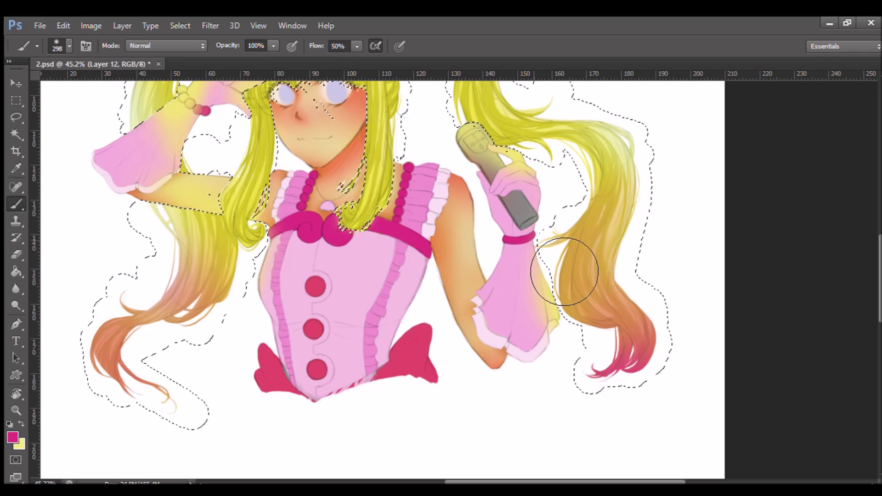
left_click_drag(102, 420, 147, 408)
mouse_move(383, 437)
left_mouse_down()
mouse_move(459, 394)
mouse_move(414, 481)
left_mouse_up()
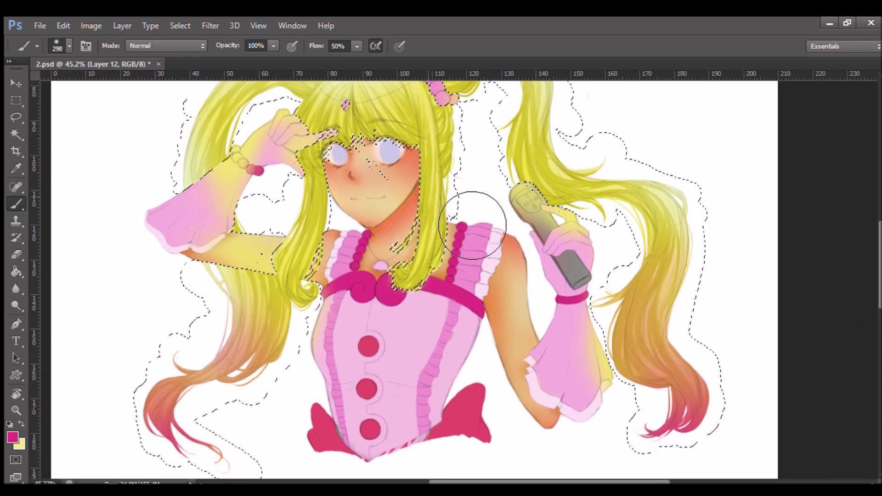
scroll(510, 229, "up", 2)
key("ctrl+d")
scroll(654, 108, "left", 5)
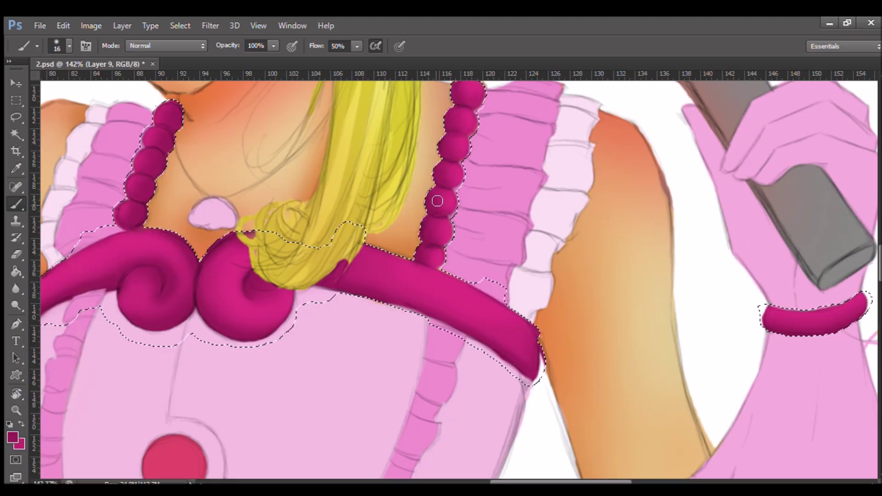
- On a new layer, sample pale pink and set the brush to size 10 for the beads
scroll(398, 175, "up", 2)
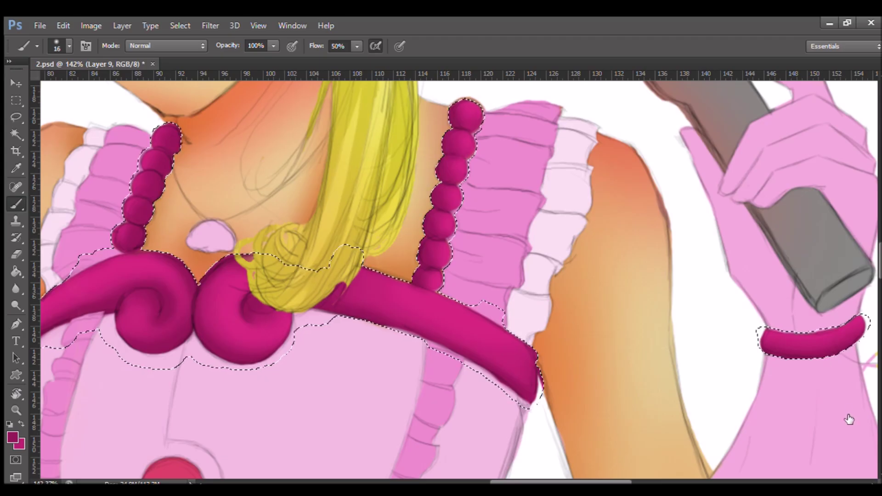
key("ctrl+shift+alt+n")
key("i")
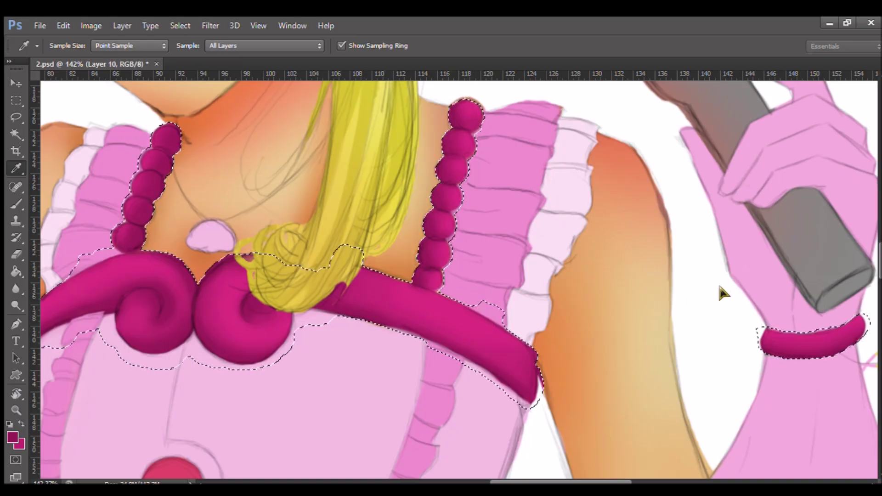
key("b")
left_click(563, 245, "alt")
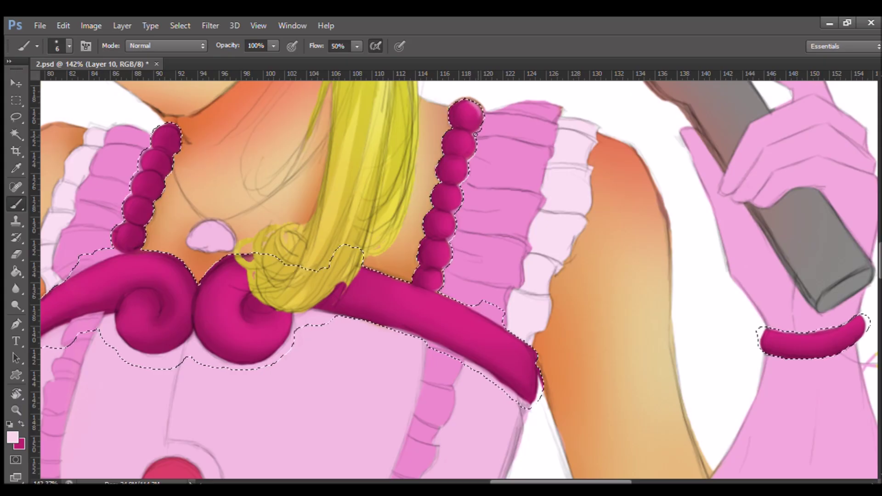
key("bracketright")
key("bracketright")
key("bracketright")
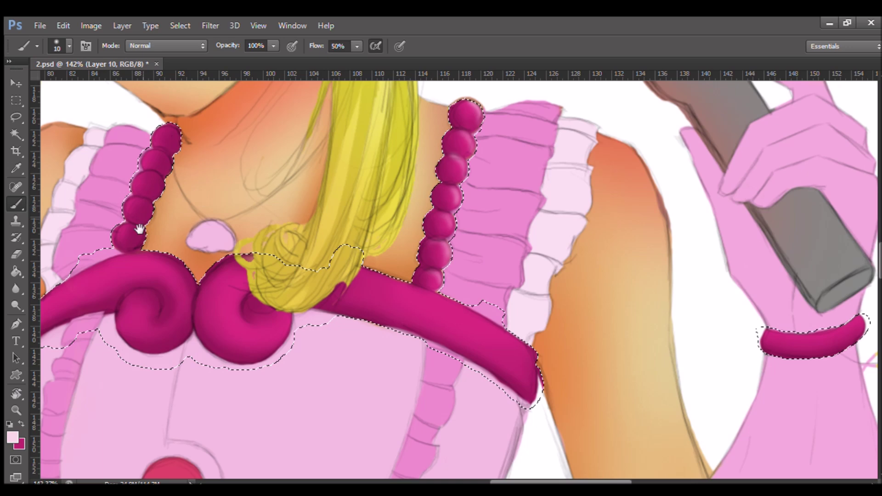
left_click_drag(139, 229, 286, 254)
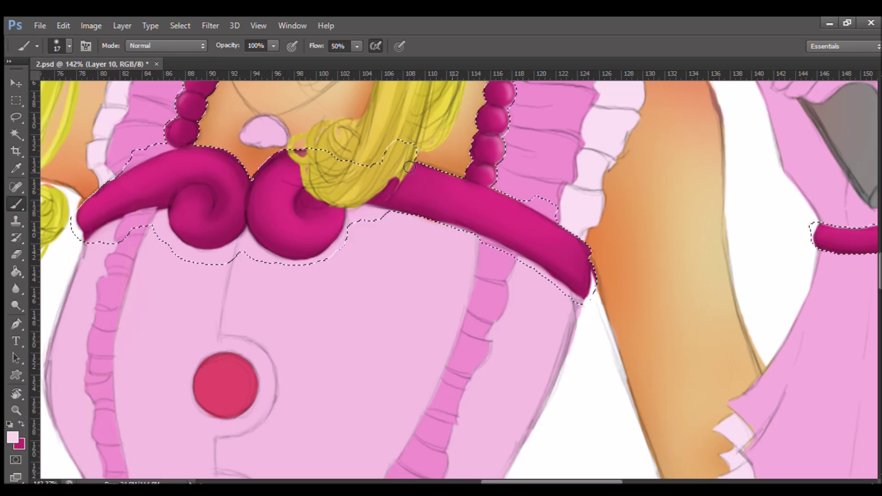
- With a size 27 brush, paint a light pink highlight along the collar band's upper edge
key("bracketright")
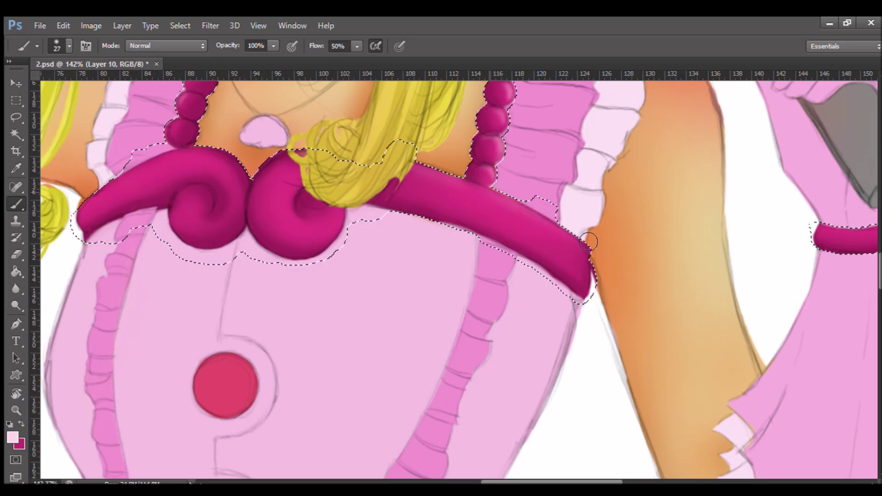
left_click_drag(578, 242, 417, 173)
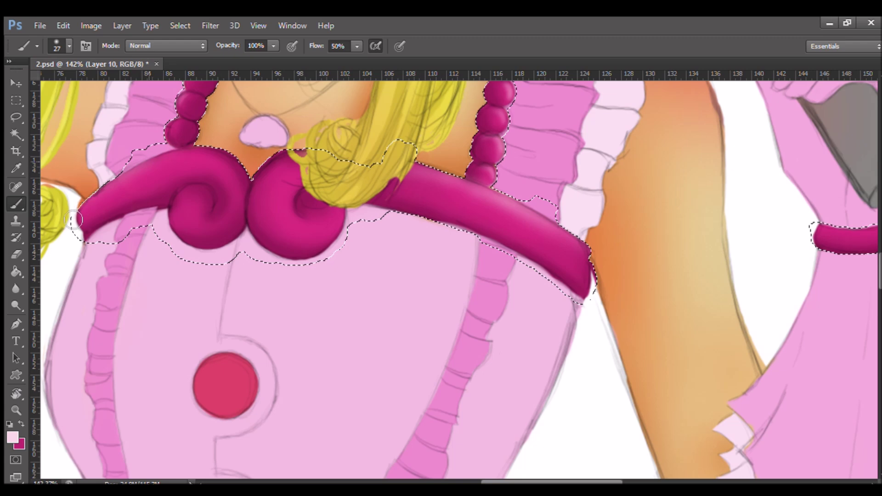
left_click_drag(198, 160, 180, 159)
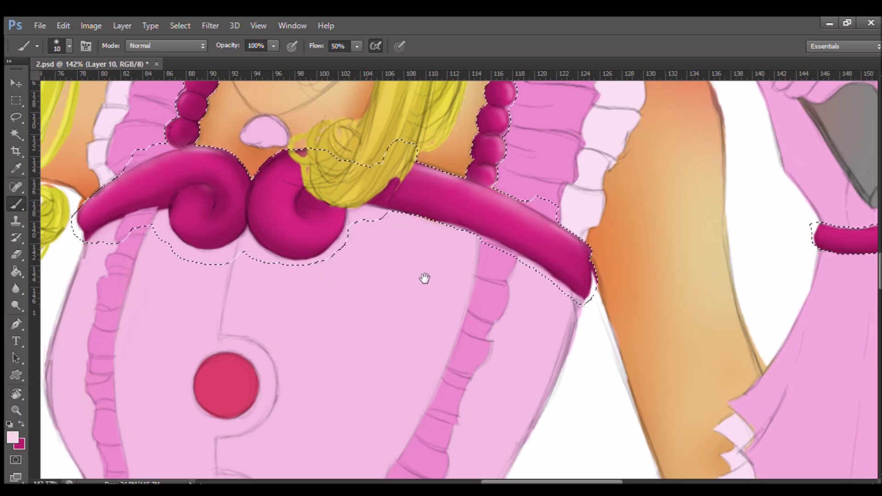
left_click_drag(366, 273, 492, 331)
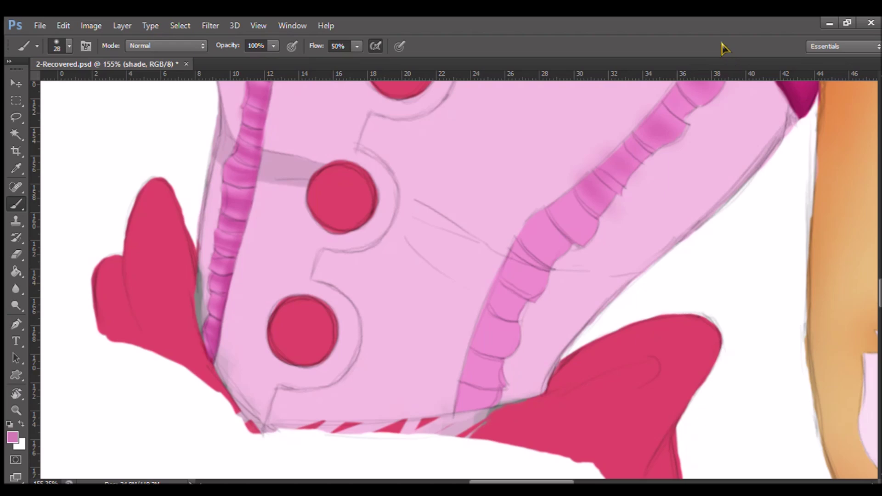
- Brush darker pink shading into the upper and lower parts of the right ruffle stripe
scroll(469, 188, "down", 1)
scroll(469, 189, "right", 1)
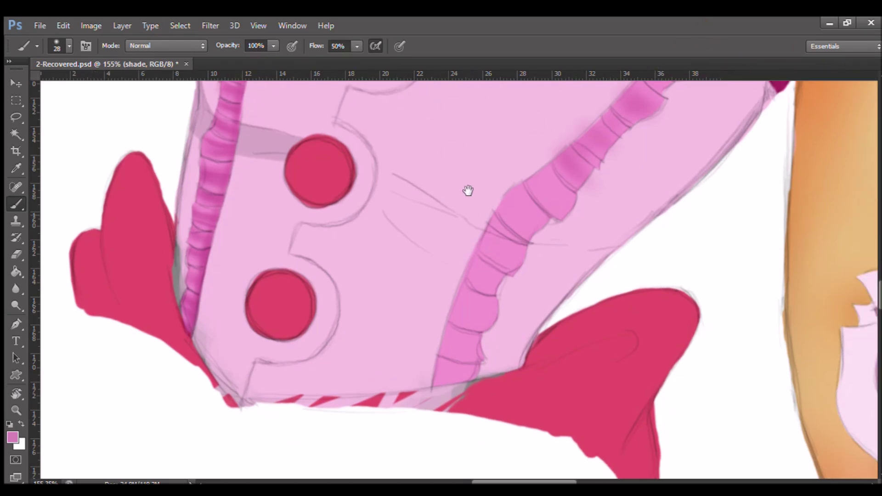
left_click_drag(541, 181, 562, 199)
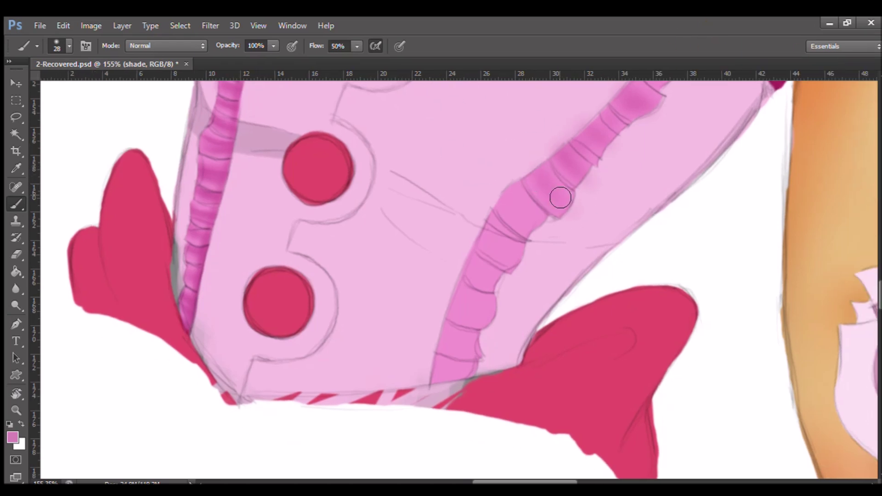
mouse_move(561, 233)
left_mouse_down()
mouse_move(517, 203)
mouse_move(516, 191)
mouse_move(556, 240)
mouse_move(533, 210)
mouse_move(508, 213)
mouse_move(492, 238)
mouse_move(528, 263)
mouse_move(492, 230)
mouse_move(488, 246)
mouse_move(503, 229)
mouse_move(536, 262)
left_mouse_up()
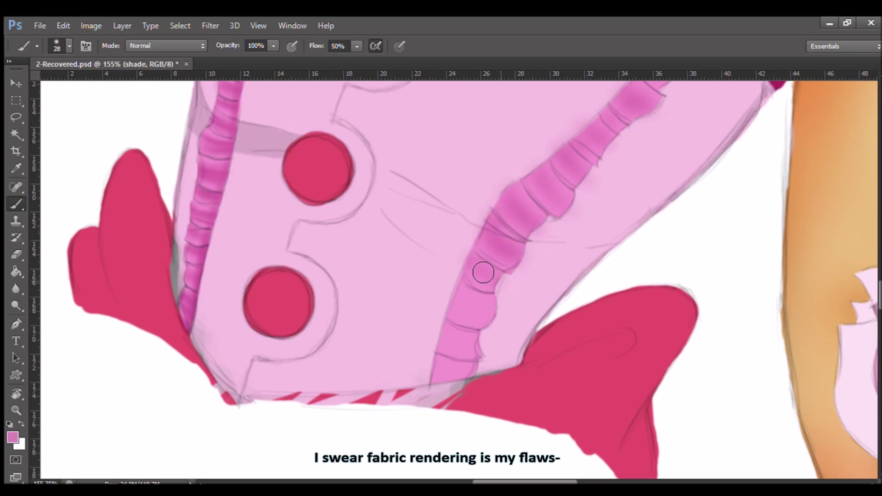
mouse_move(473, 270)
left_mouse_down()
mouse_move(468, 309)
mouse_move(459, 296)
mouse_move(506, 307)
mouse_move(466, 315)
mouse_move(516, 323)
mouse_move(548, 247)
left_mouse_up()
mouse_move(478, 235)
left_mouse_down()
mouse_move(475, 276)
mouse_move(446, 315)
left_mouse_up()
- Shrink the brush to size 11 and lower its opacity to 57%
key("bracketleft")
key("bracketleft")
key("bracketleft")
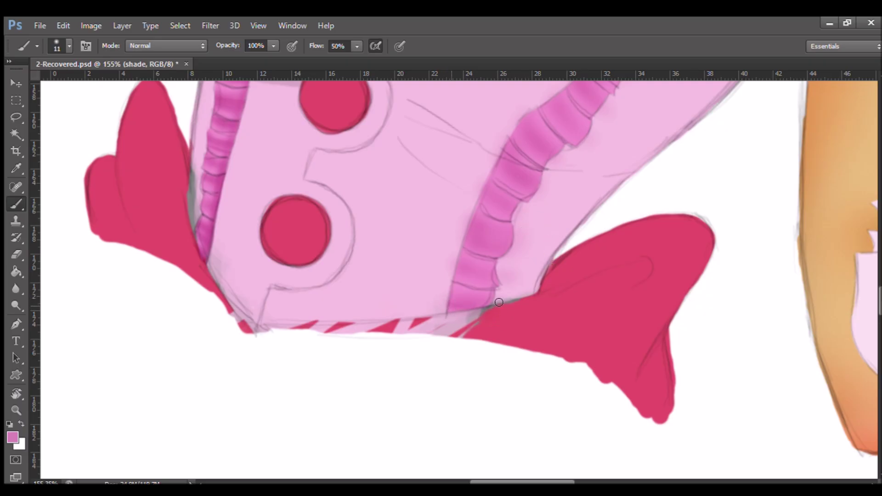
left_click_drag(563, 252, 532, 281)
key("7")
key("5")
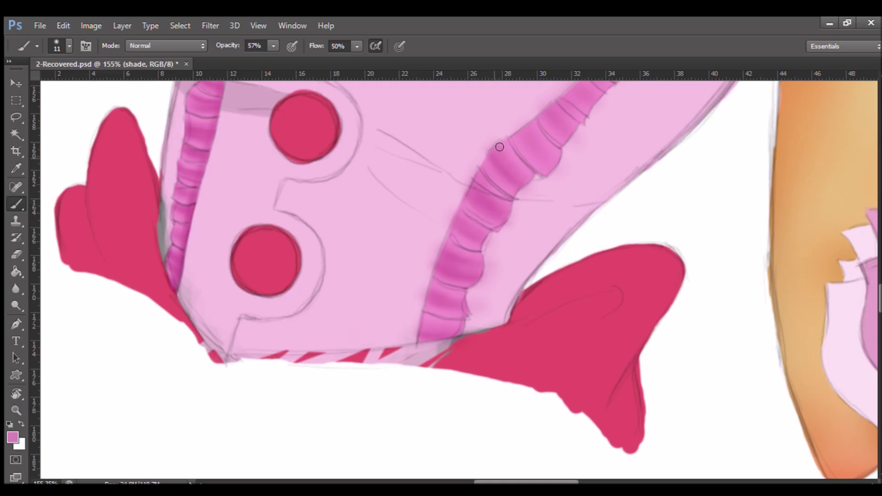
- Zoom in, enlarge the brush to size 20 and rotate the canvas to follow the ruffle
scroll(552, 220, "up", 2)
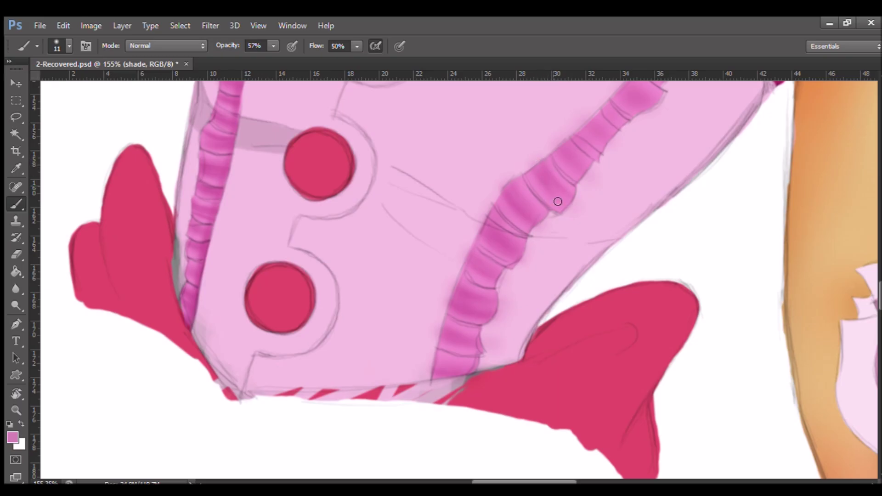
scroll(559, 198, "up", 1)
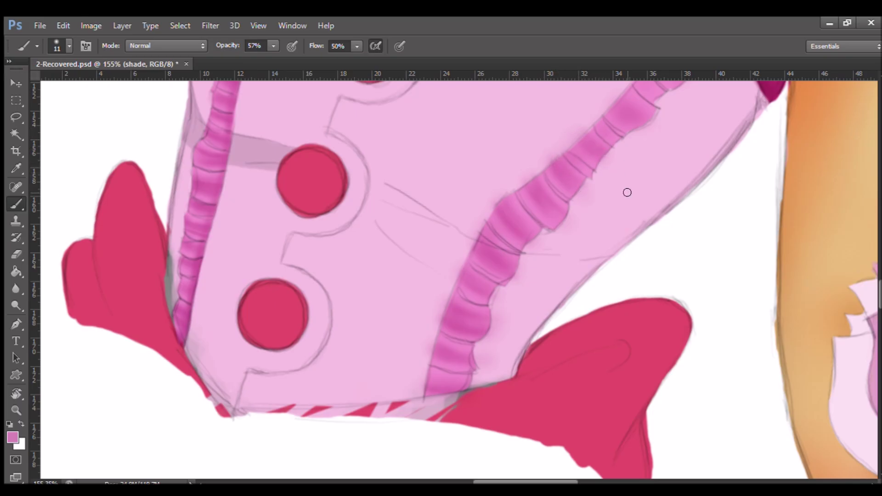
scroll(627, 186, "up", 1)
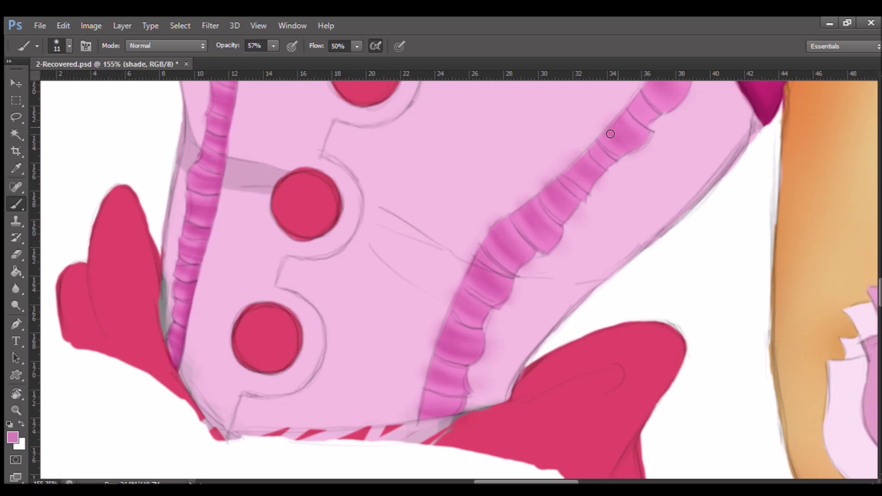
scroll(662, 188, "up", 1)
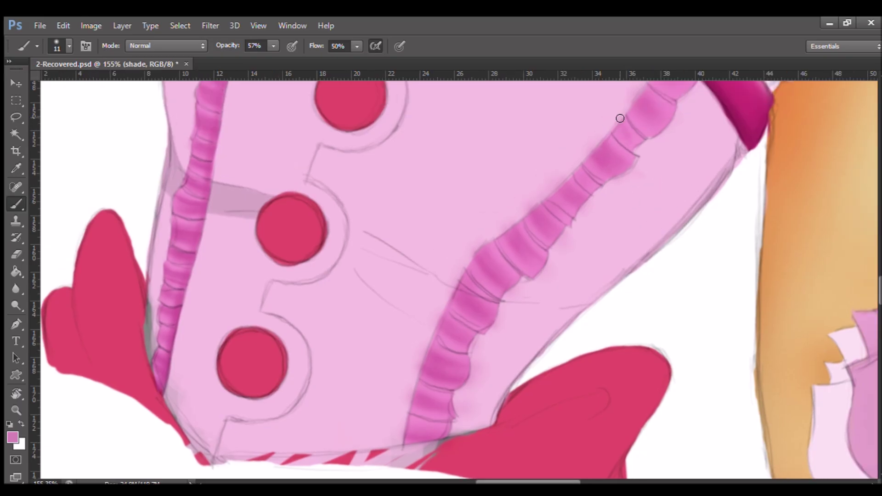
scroll(634, 151, "up", 2)
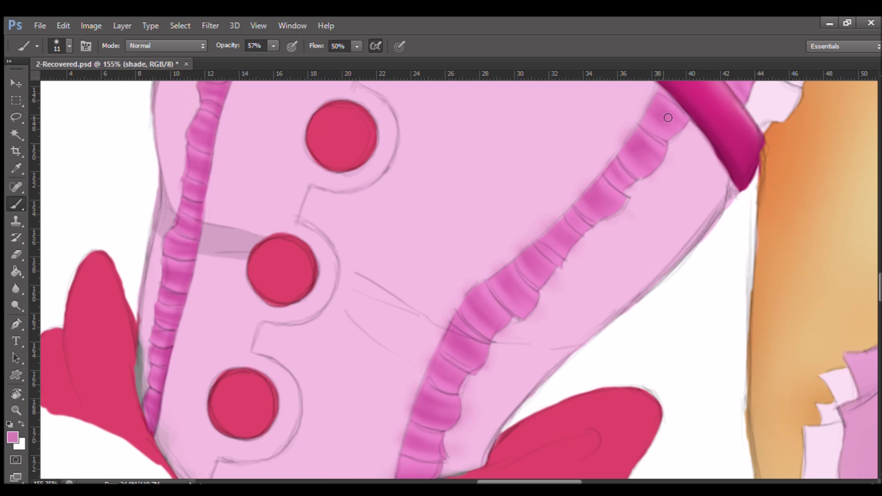
scroll(602, 156, "up", 1)
key("bracketright")
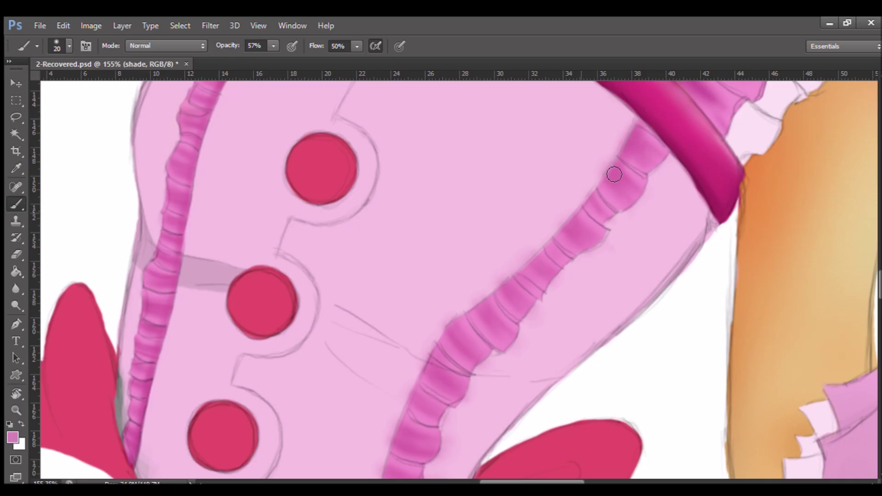
key("r")
mouse_move(656, 333)
left_mouse_down()
mouse_move(670, 272)
mouse_move(666, 289)
left_mouse_up()
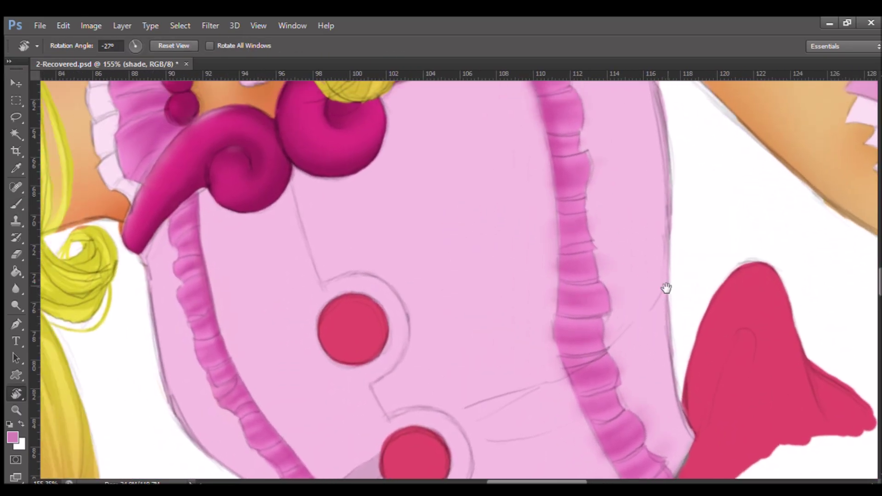
- Dab darker pink on the ruffle's edge and erase its hazy left edge
key("b")
left_click(560, 244)
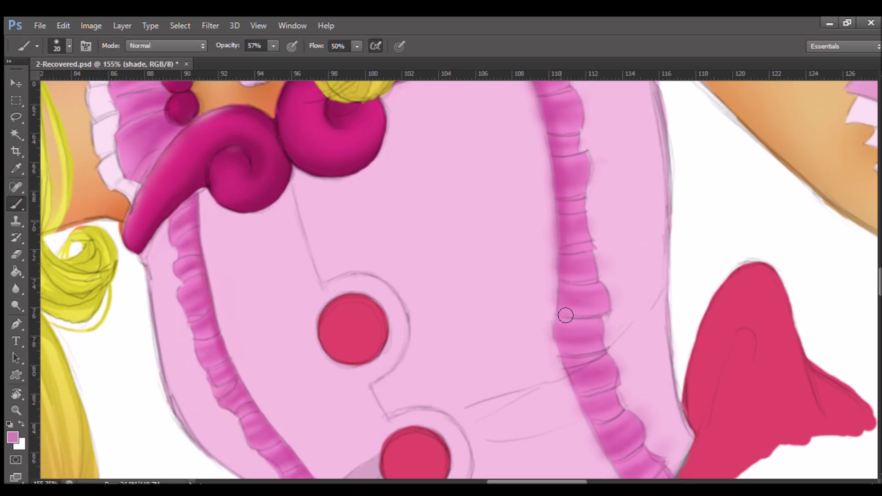
scroll(557, 322, "down", 2)
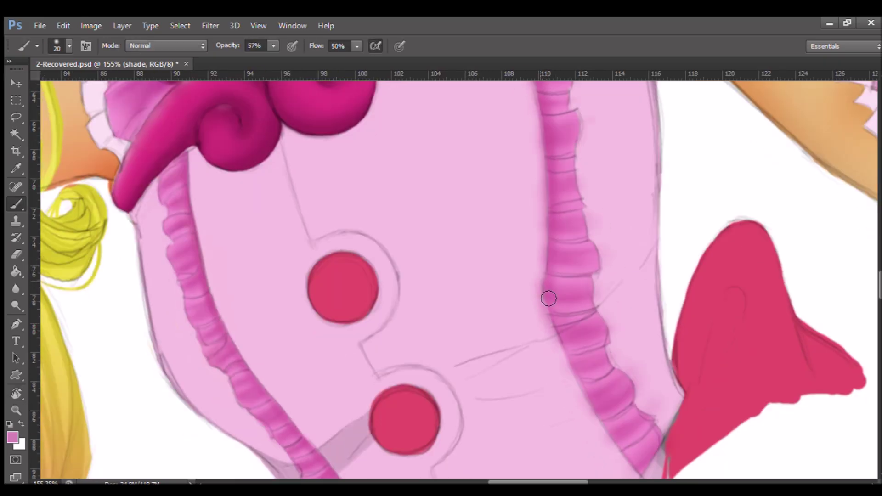
scroll(603, 417, "down", 3)
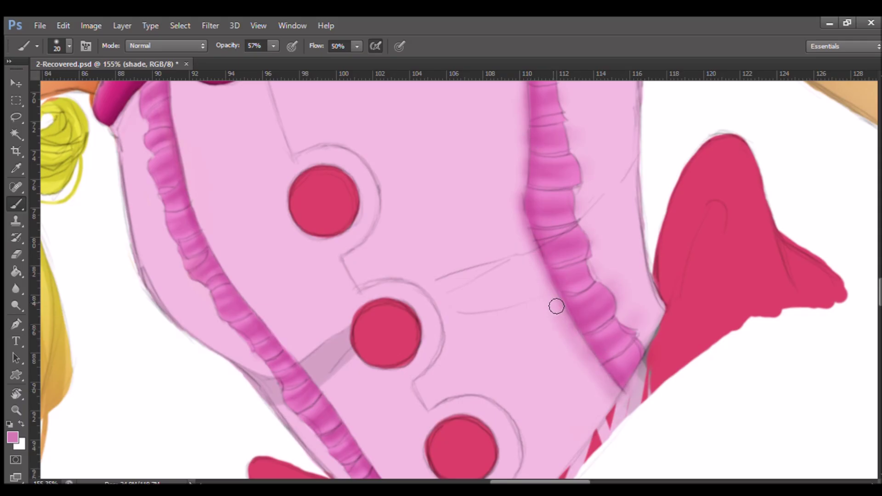
key("e")
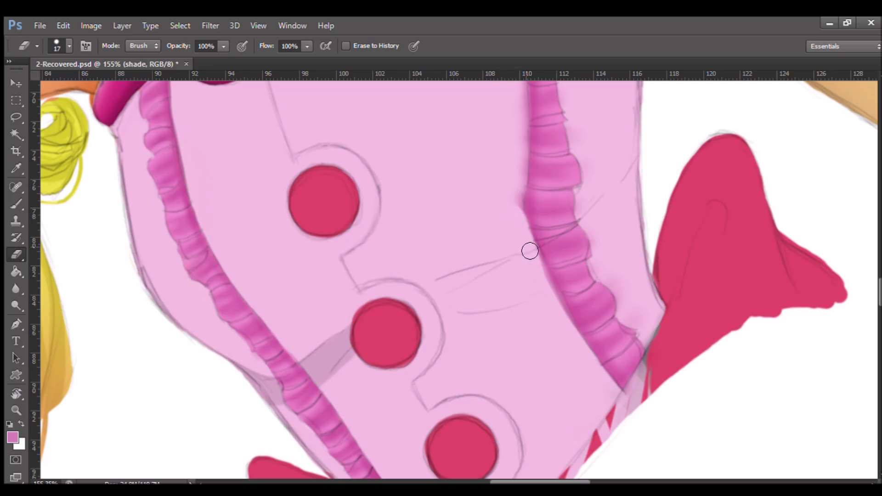
left_click_drag(503, 203, 516, 298)
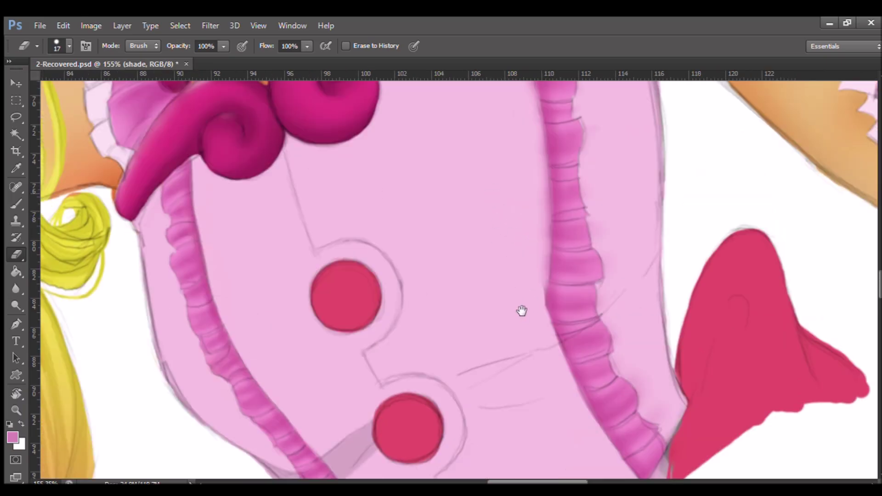
left_click_drag(572, 237, 573, 316)
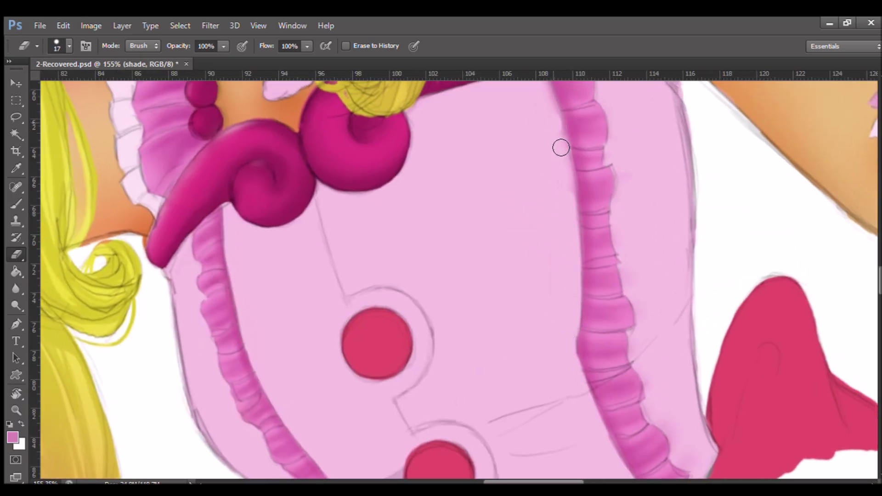
- Pan around the necklace and bow to review the shaded dress
left_click_drag(539, 155, 534, 250)
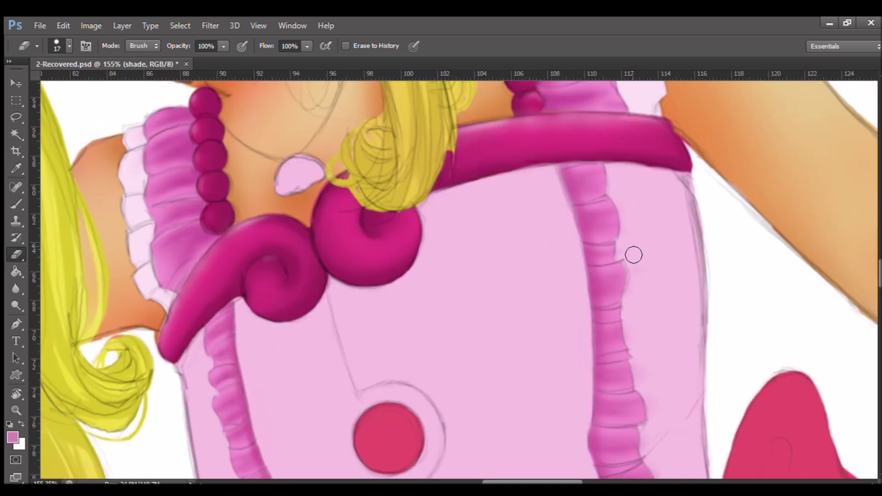
scroll(642, 284, "down", 3)
scroll(634, 197, "left", 1)
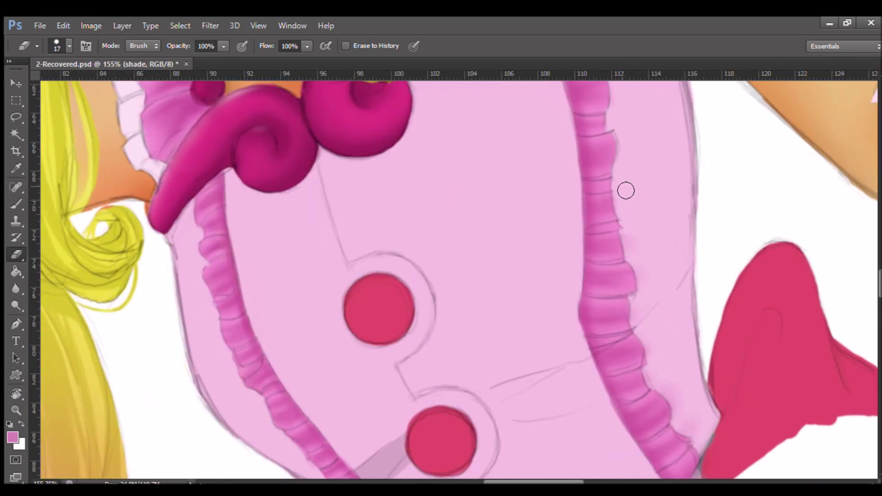
scroll(650, 271, "down", 2)
scroll(650, 271, "right", 1)
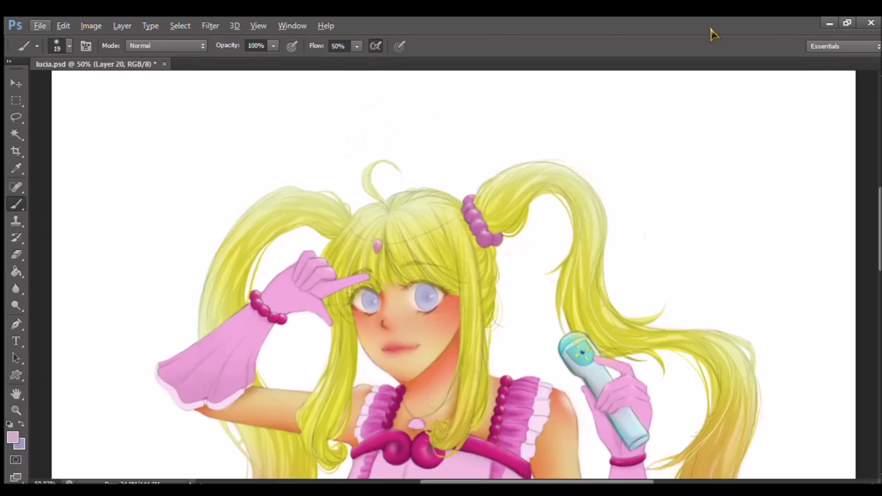
- Zoom out and centre the whole illustration with the reference picture in view
scroll(346, 329, "left", 10)
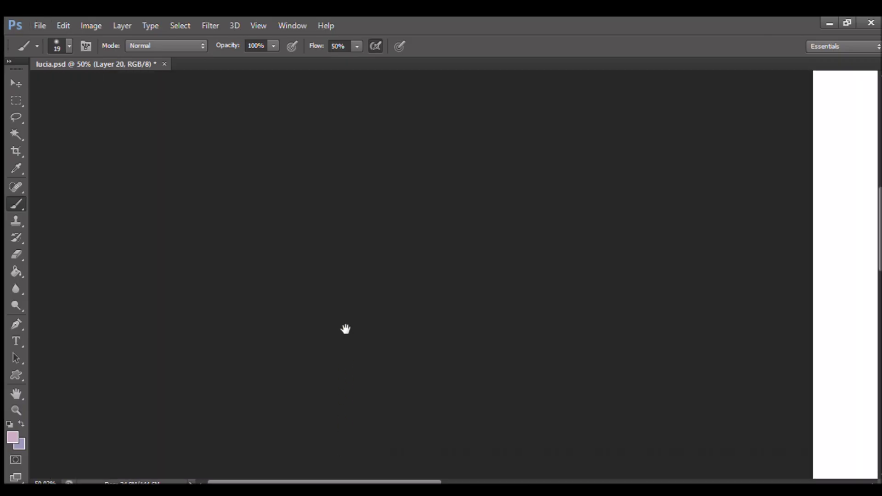
scroll(412, 319, "down", 2)
scroll(422, 320, "right", 5)
scroll(336, 256, "right", 10)
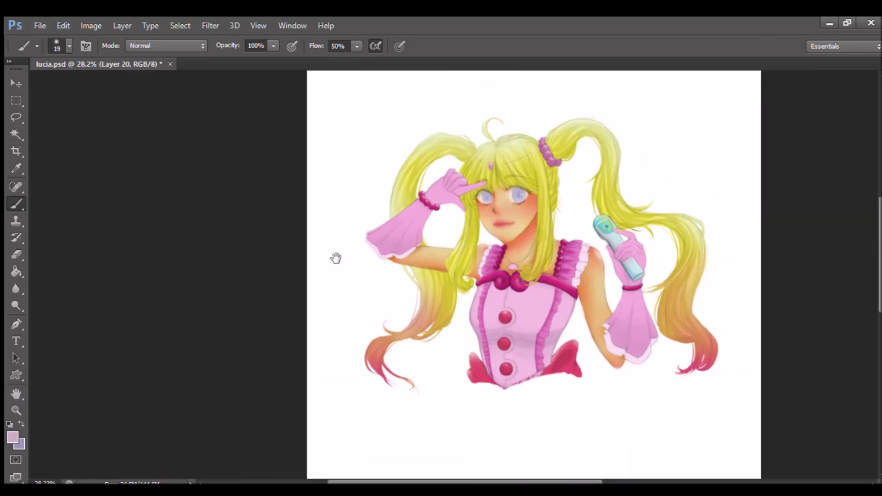
scroll(411, 343, "right", 8)
left_click_drag(410, 344, 626, 378)
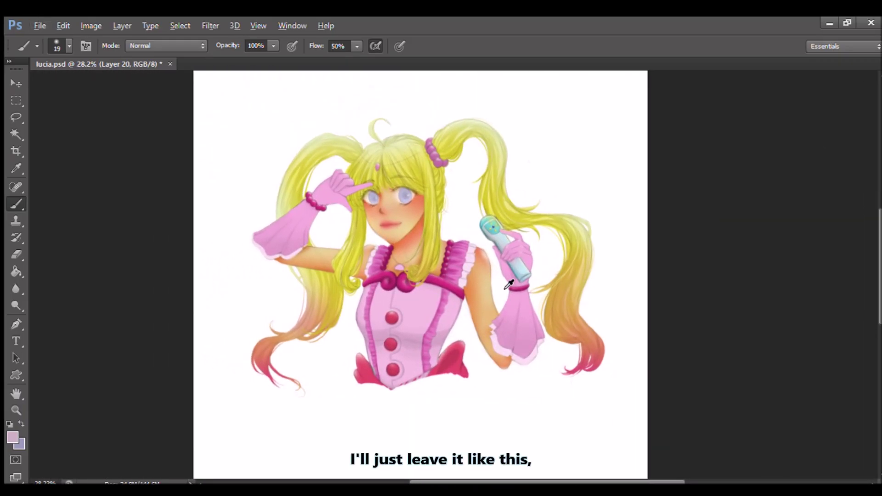
scroll(509, 285, "up", 1)
scroll(506, 283, "up", 2)
scroll(504, 281, "up", 1)
mouse_move(505, 282)
left_mouse_down()
mouse_move(455, 265)
mouse_move(470, 277)
left_mouse_up()
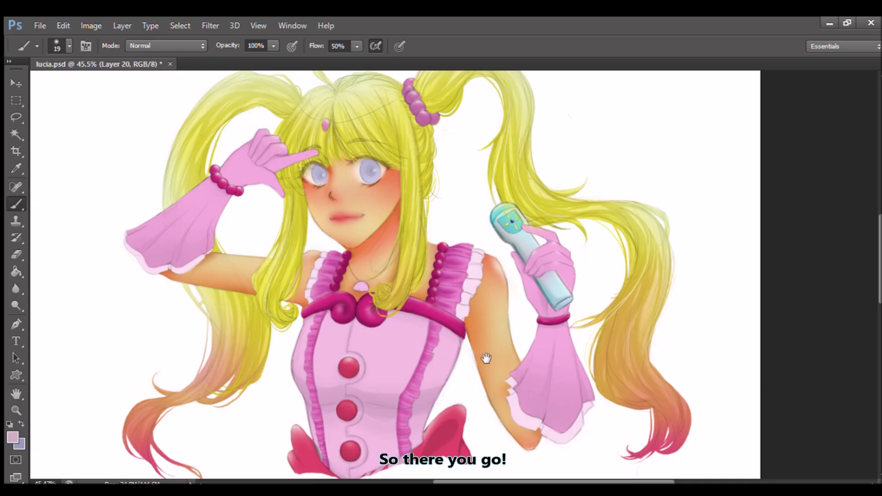
left_click_drag(524, 366, 598, 233)
- Move the reference picture into the lower-left corner of the canvas
key("v")
mouse_move(322, 455)
left_mouse_down()
mouse_move(287, 288)
mouse_move(269, 340)
left_mouse_up()
left_click_drag(527, 287, 501, 379)
left_click_drag(240, 433, 252, 385)
mouse_move(572, 325)
left_mouse_down()
mouse_move(569, 353)
mouse_move(596, 361)
left_mouse_up()
left_click_drag(263, 420, 242, 397)
mouse_move(475, 363)
left_mouse_down()
mouse_move(467, 374)
mouse_move(482, 383)
mouse_move(467, 380)
left_mouse_up()
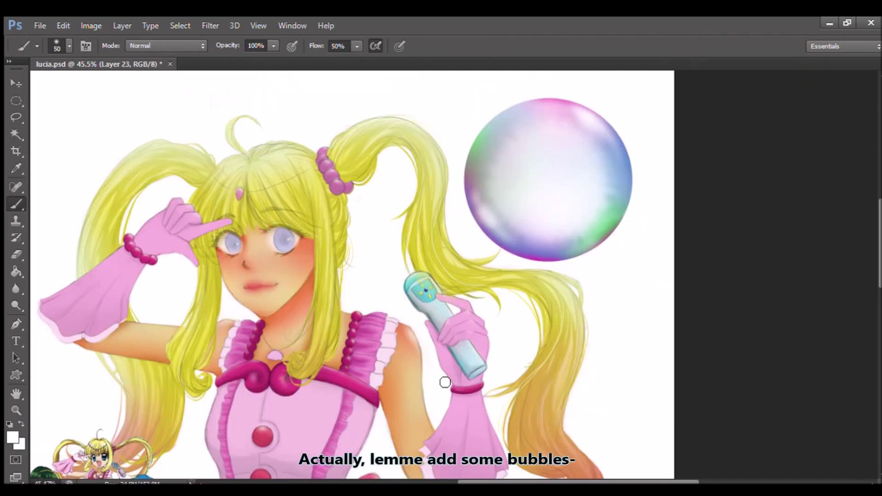
- Make the bubble layer active with the Move tool
key("v")
left_click(840, 398)
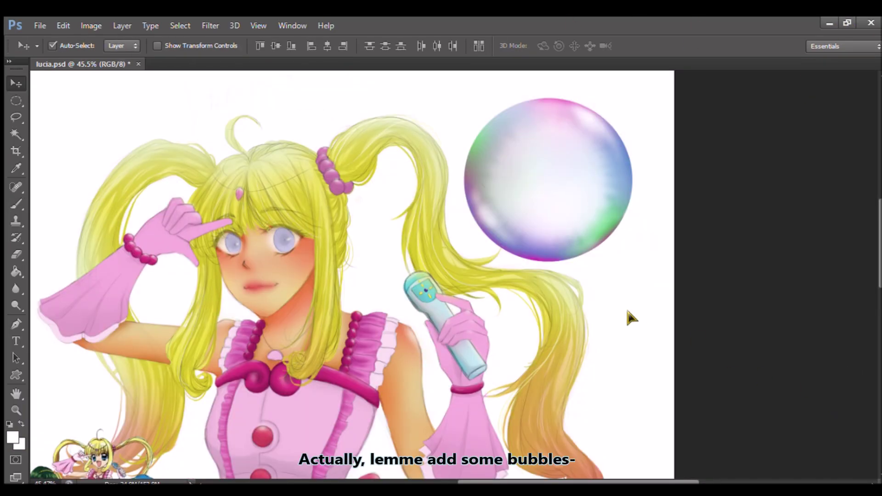
left_click(605, 197)
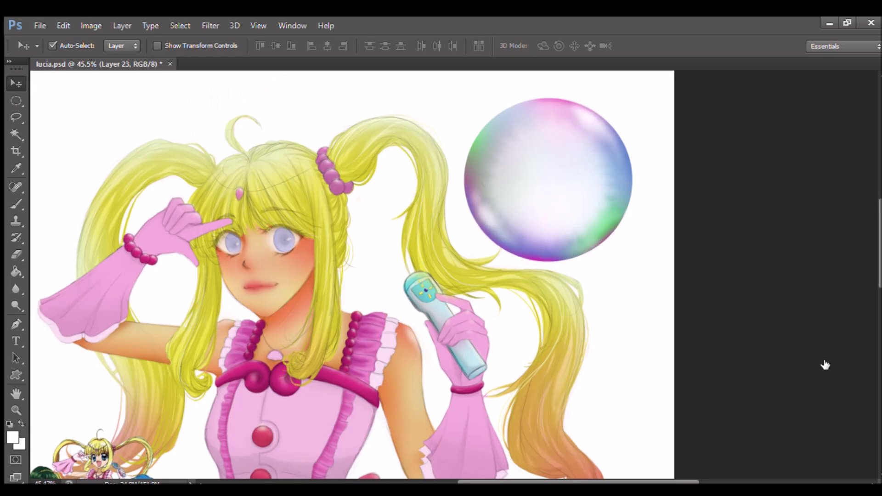
left_click(817, 373)
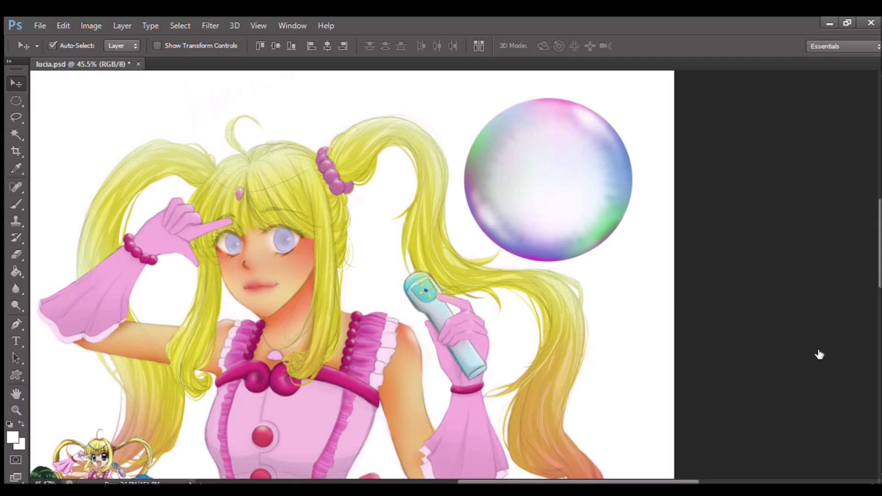
key("ctrl+z")
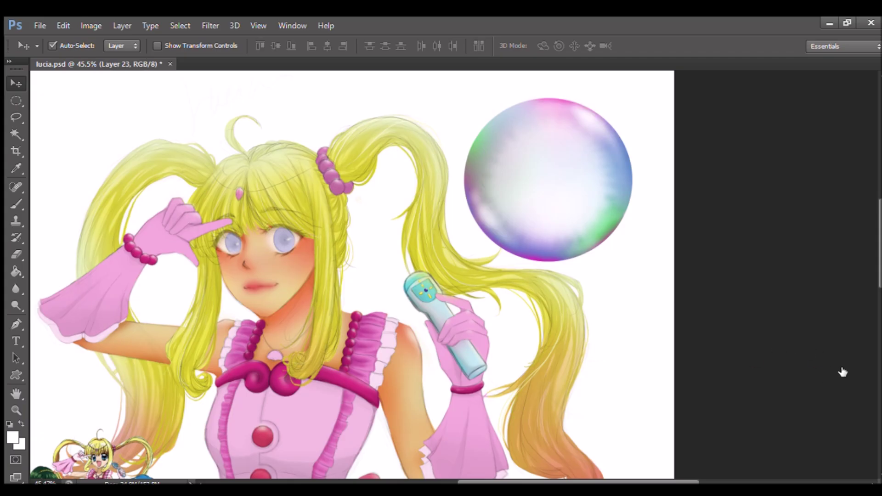
left_click(838, 369)
key("ctrl+z")
key("ctrl+alt+z")
- Move the bubble to the lower left and push the reference figures off the artwork
mouse_move(593, 188)
left_mouse_down()
mouse_move(415, 265)
mouse_move(557, 260)
left_mouse_up()
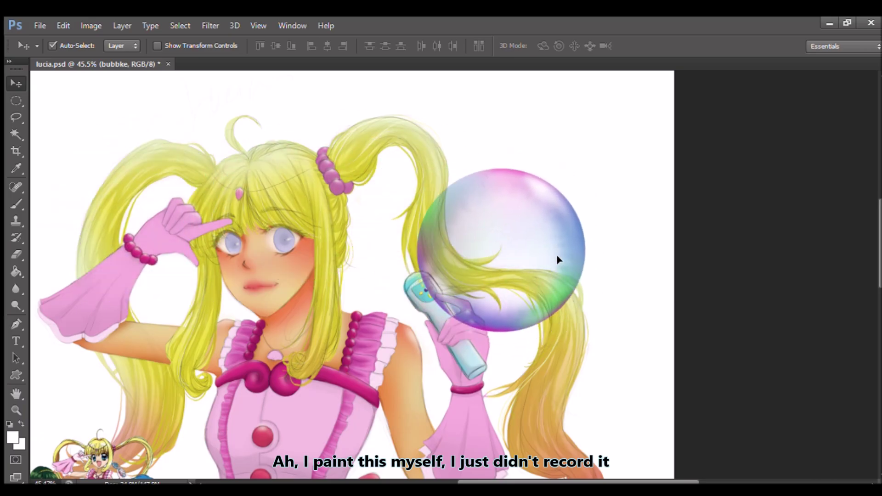
scroll(557, 260, "down", 2)
left_click_drag(570, 212, 393, 260)
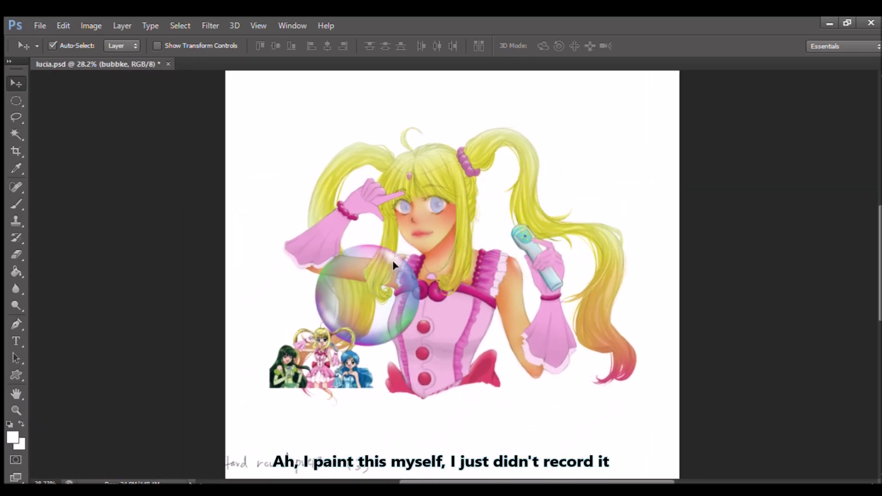
left_click_drag(317, 363, 317, 400)
left_click_drag(354, 252, 324, 308)
- Shrink the lower-left bubble to about two-thirds size and nudge it further down-left
key("m")
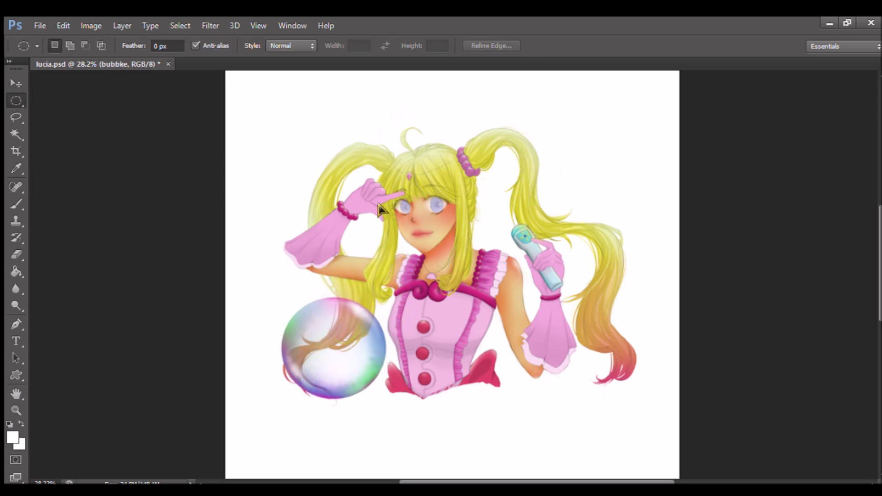
key("ctrl+t")
left_click_drag(387, 297, 351, 330)
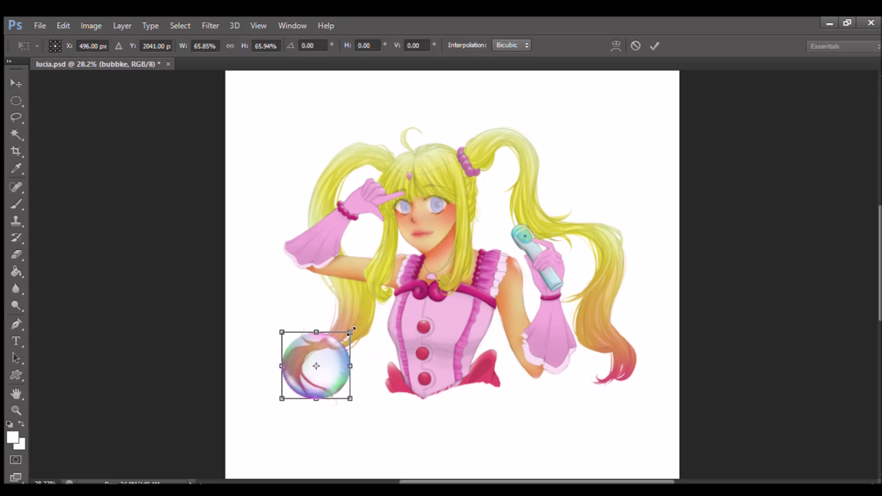
scroll(319, 352, "up", 2)
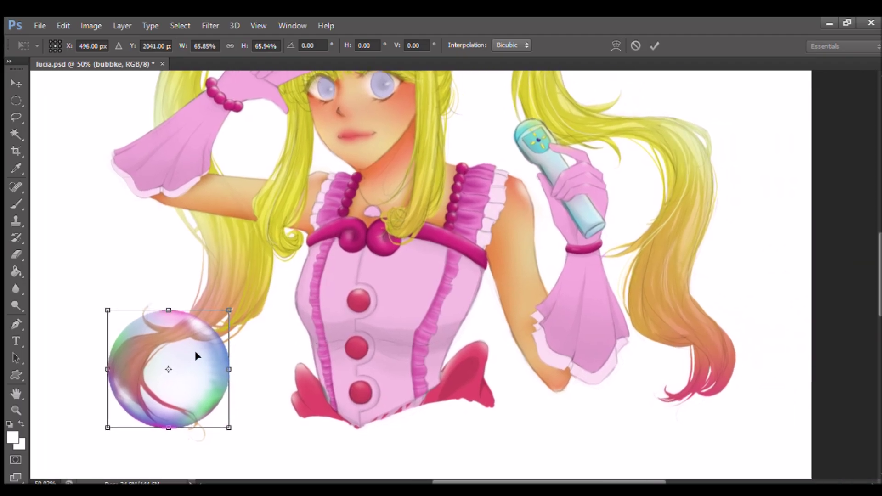
left_click_drag(210, 349, 200, 374)
left_click(655, 45)
- Duplicate the bubble to the top right, bottom centre and top left
scroll(368, 283, "down", 2)
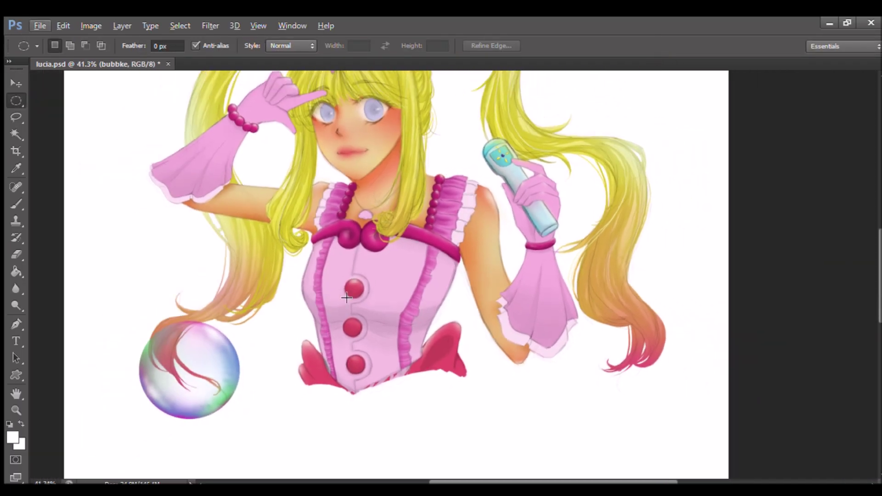
key("v")
left_click_drag(217, 353, 625, 111)
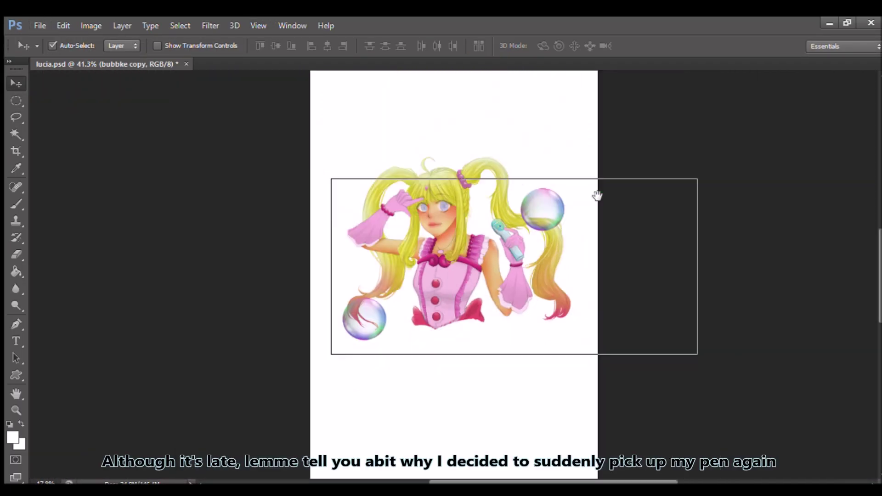
left_click_drag(597, 197, 538, 151)
key("v")
left_click_drag(550, 113, 380, 402)
left_click_drag(439, 303, 443, 331)
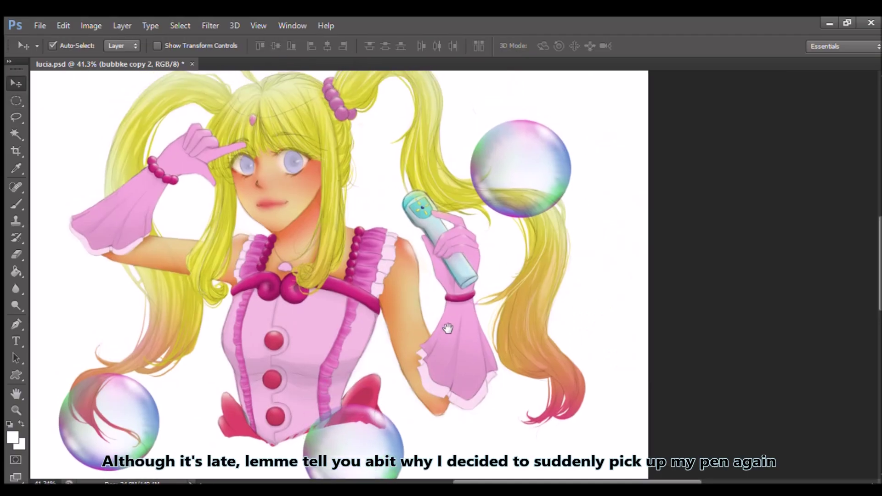
left_click_drag(483, 138, 75, 113)
left_click_drag(532, 141, 577, 191)
- Shrink the top-left bubble to about half size and rotate it
key("m")
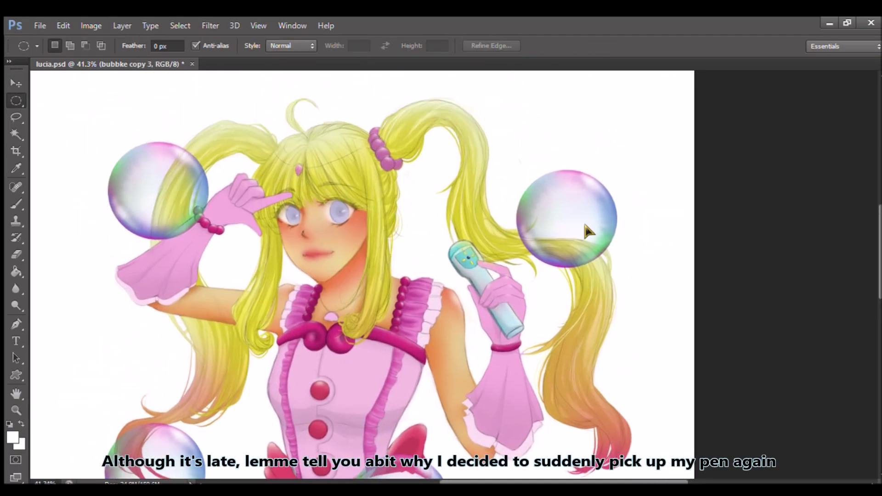
key("ctrl+t")
mouse_move(208, 142)
left_mouse_down()
mouse_move(158, 186)
mouse_move(125, 144)
mouse_move(177, 156)
left_mouse_up()
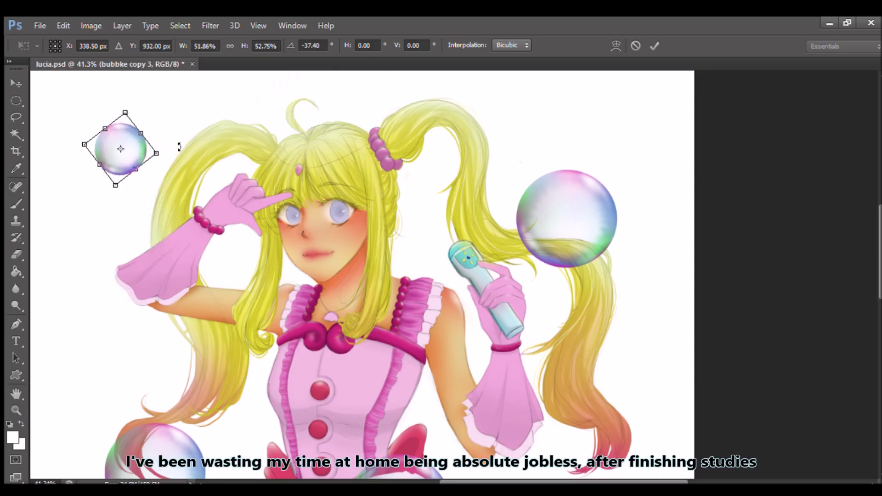
left_click(654, 45)
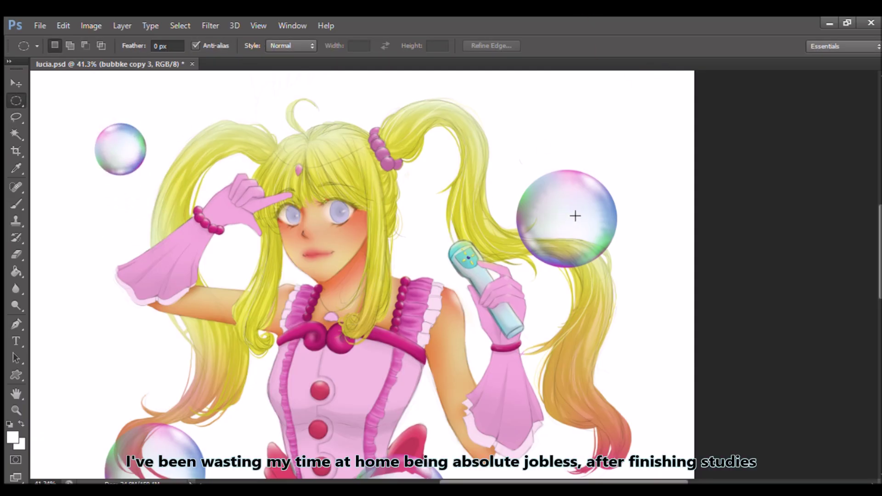
- Raise the right bubble, move the bottom bubble onto the dress and shrink it to about 80%
key("v")
left_click_drag(590, 181, 591, 163)
scroll(591, 165, "down", 2)
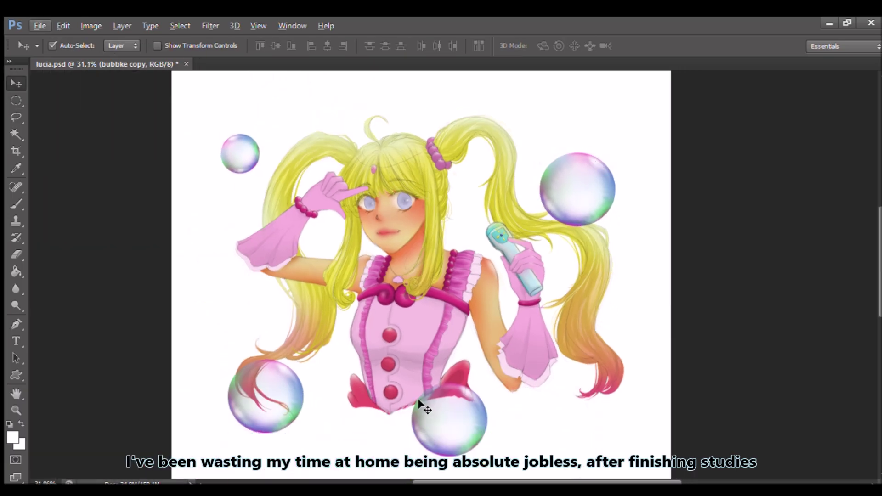
left_click_drag(420, 403, 340, 344)
key("m")
key("ctrl+t")
left_click_drag(408, 324, 393, 337)
left_click(655, 46)
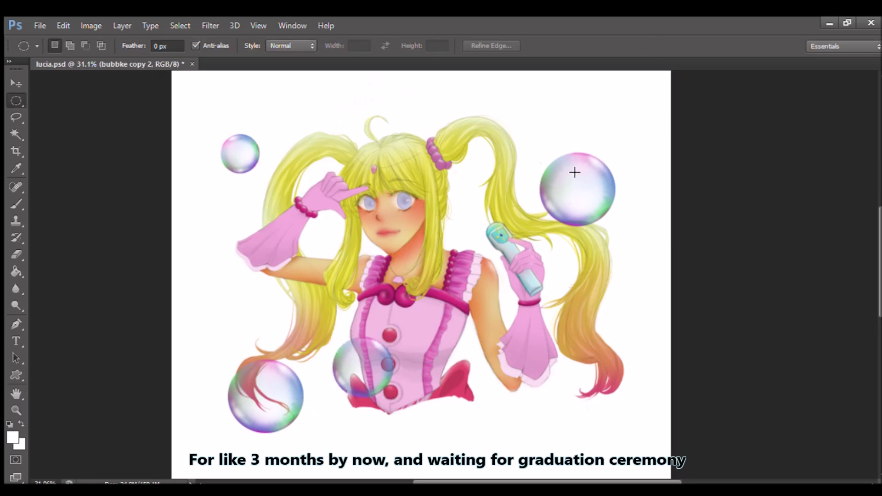
- Shift the right bubble up-left and add a small bubble copy beside the right hand
key("v")
left_click_drag(575, 171, 566, 143)
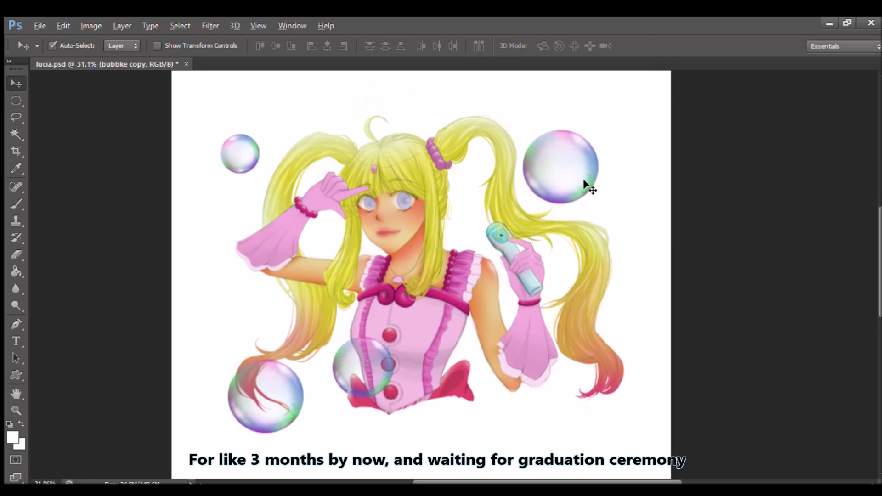
left_click_drag(583, 178, 514, 225)
key("m")
key("ctrl+t")
mouse_move(531, 174)
left_mouse_down()
mouse_move(497, 197)
mouse_move(490, 214)
mouse_move(456, 197)
mouse_move(577, 408)
mouse_move(537, 393)
left_mouse_up()
left_click(655, 46)
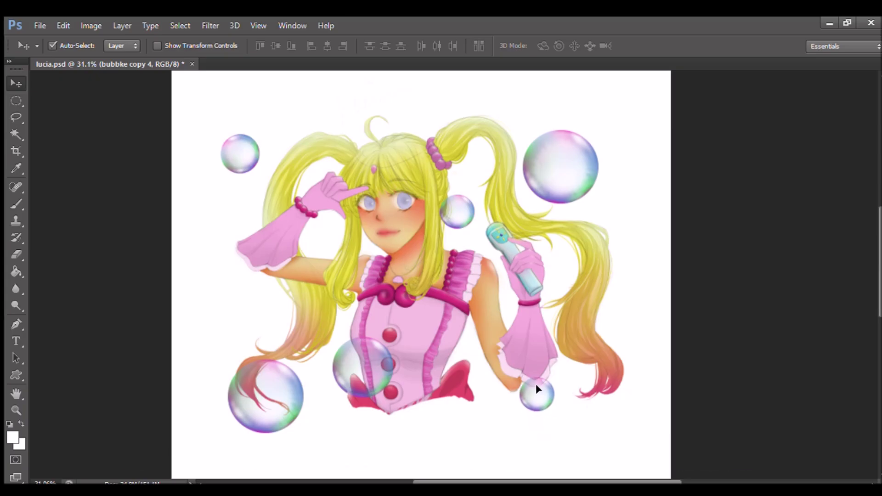
- Move the top-left bubble up and right and widen it slightly
left_click_drag(257, 145, 282, 121)
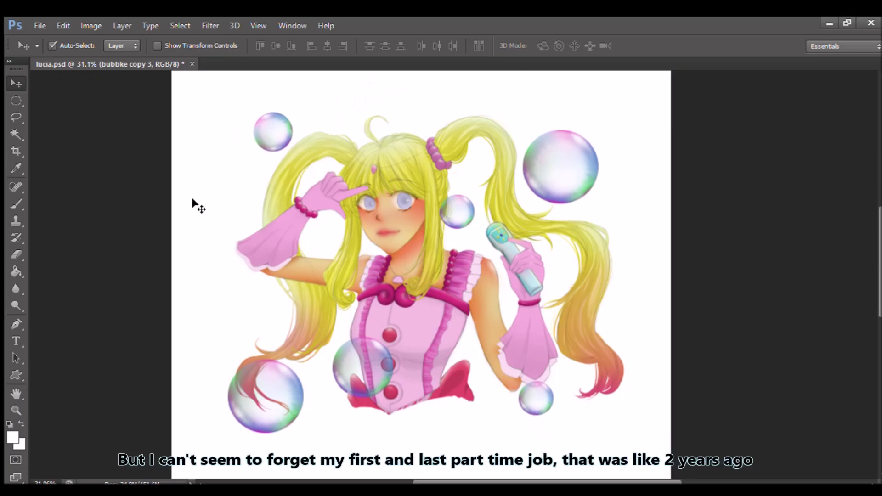
scroll(370, 213, "down", 1)
scroll(370, 212, "down", 1)
scroll(370, 213, "up", 1)
scroll(297, 113, "up", 1)
key("m")
key("ctrl+t")
left_click_drag(262, 122, 259, 125)
key("Return")
- Duplicate the near-face bubble to the left beside the arm and resize it small
key("v")
scroll(498, 189, "down", 1)
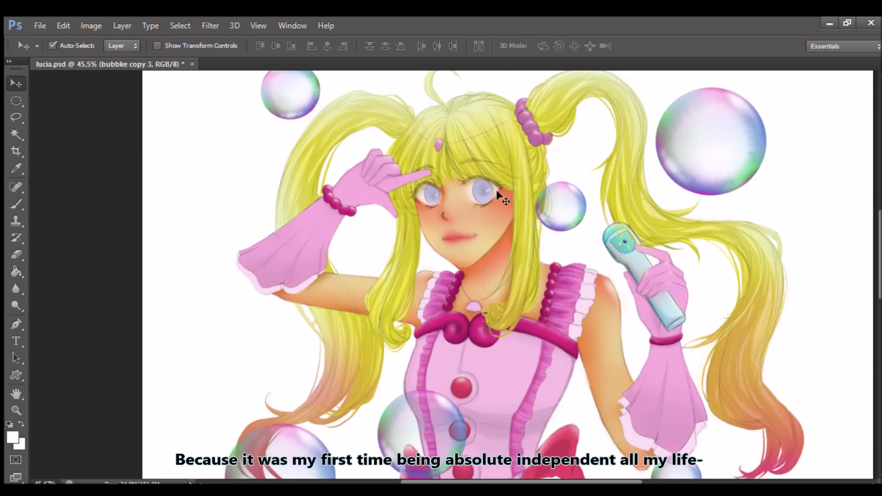
scroll(564, 188, "right", 1)
mouse_move(536, 188)
left_mouse_down()
mouse_move(370, 224)
mouse_move(360, 247)
left_mouse_up()
key("m")
key("ctrl+t")
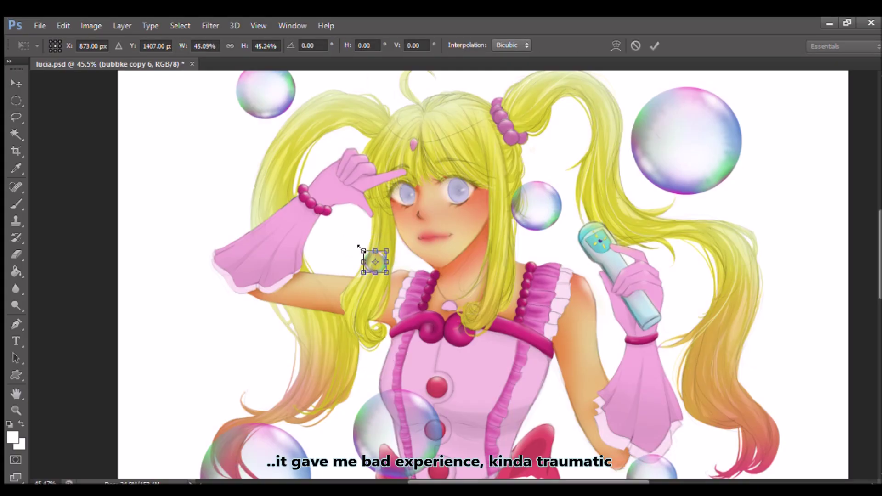
left_click(654, 45)
- Copy the small bubble onto the lower torso, shift it up-left and shrink it to about 93%
scroll(368, 230, "down", 3)
key("v")
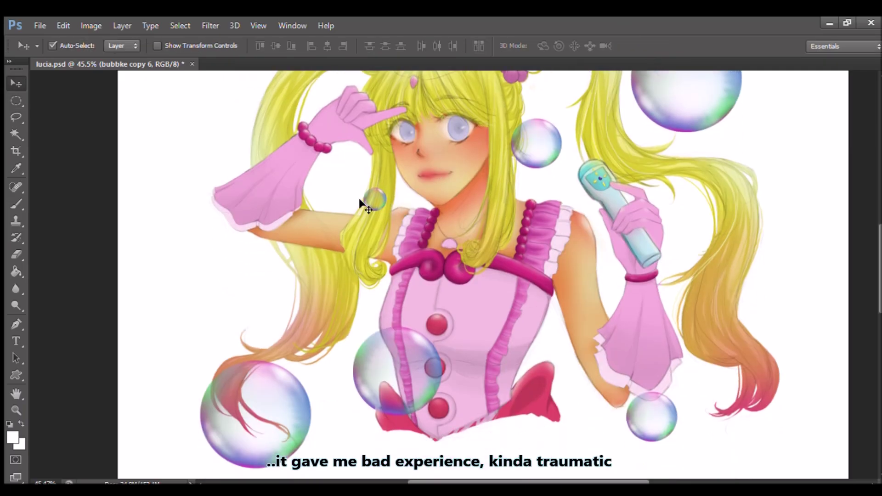
left_click_drag(379, 188, 548, 341)
scroll(448, 314, "down", 3)
left_click_drag(368, 329, 354, 321)
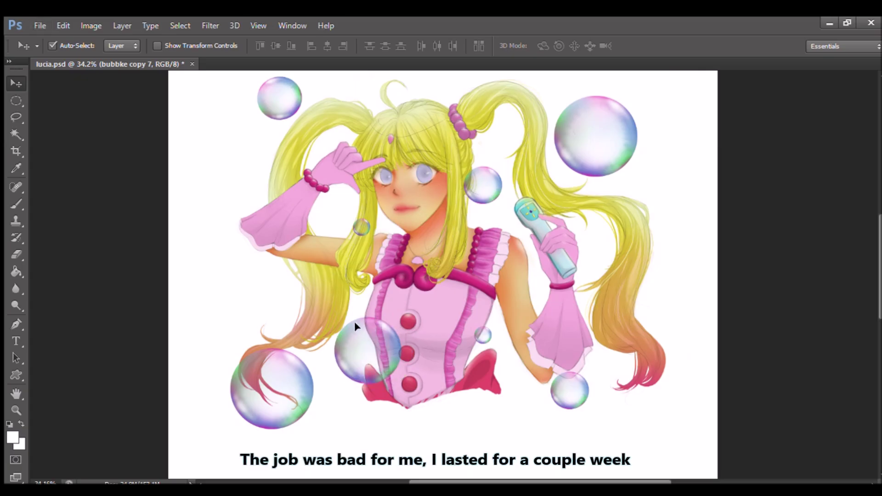
key("m")
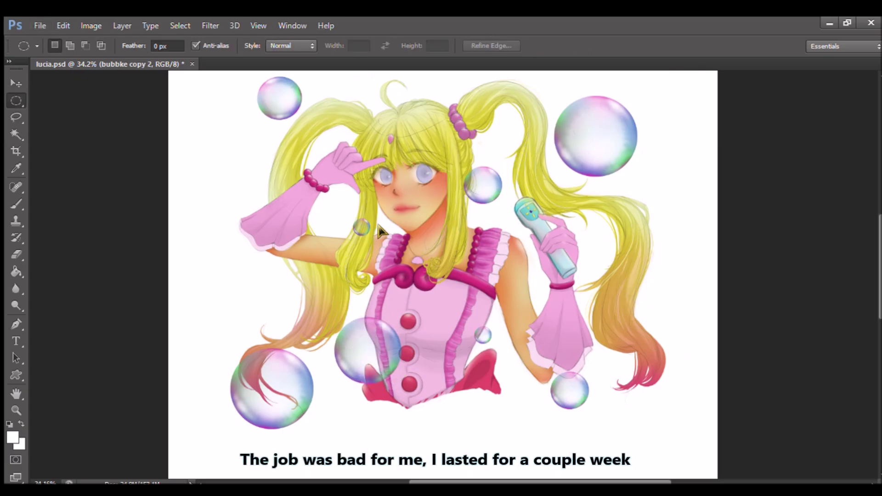
key("ctrl+t")
left_click_drag(400, 317, 394, 323)
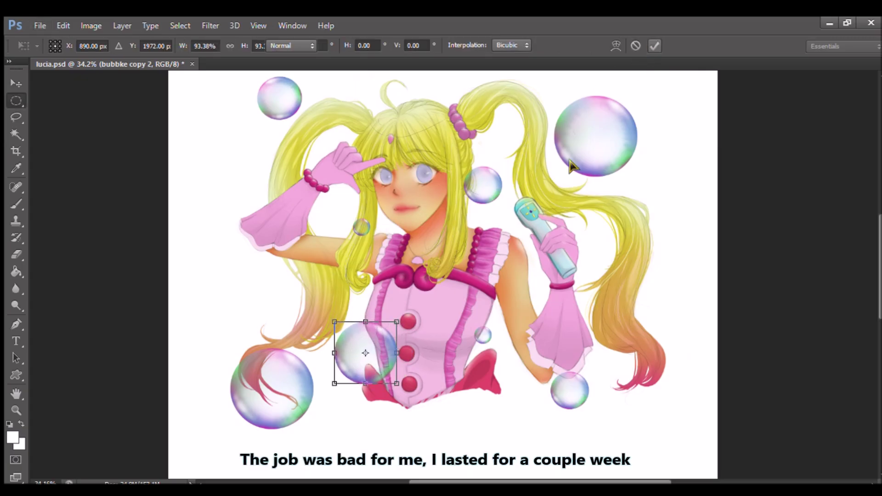
key("Return")
- Shrink the bottom-left bubble to about 93% and move it up about 100 px
left_click(297, 360, "ctrl")
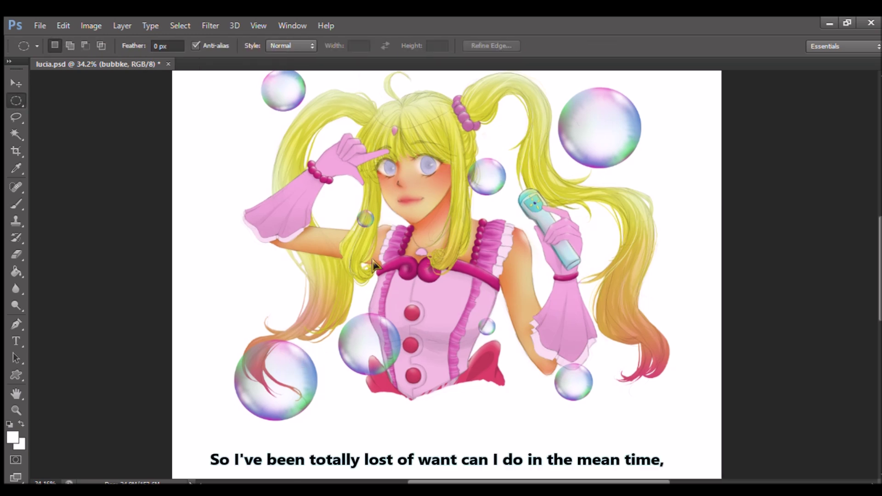
key("ctrl+t")
left_click_drag(318, 340, 314, 342)
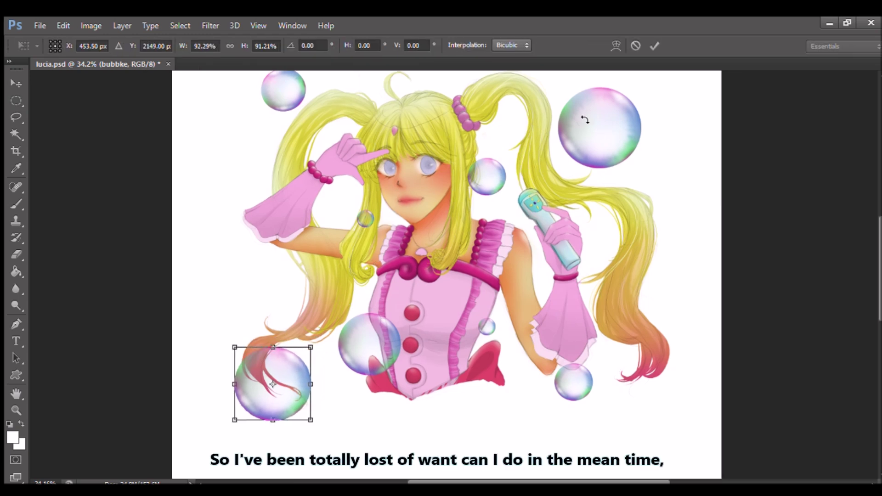
key("m")
left_click(655, 45)
key("v")
left_click_drag(282, 354, 274, 302)
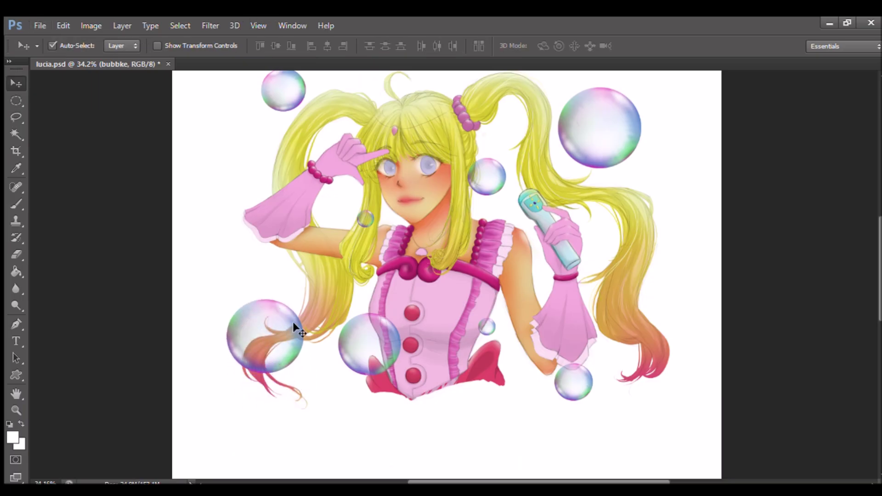
- Narrow the bottom-left bubble slightly
key("m")
key("ctrl+t")
left_click_drag(303, 337, 296, 319)
left_click(655, 45)
scroll(507, 183, "up", 2)
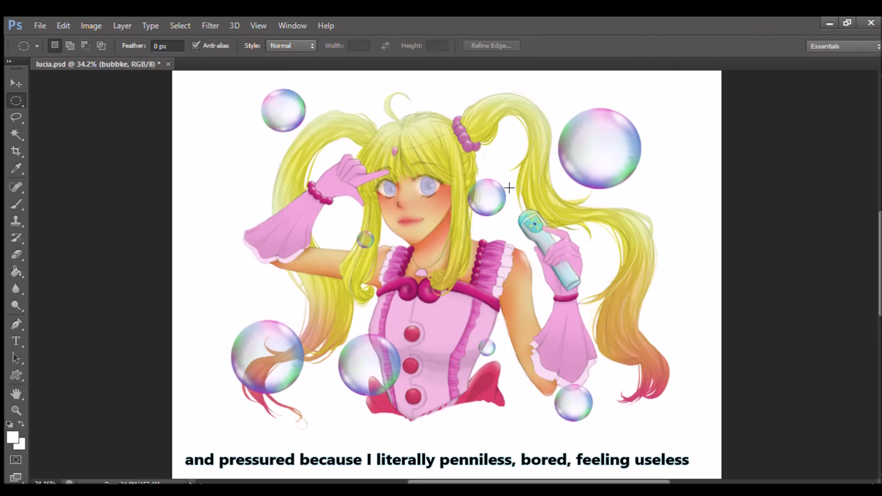
scroll(496, 219, "up", 1)
- Make the bubble beside the face slightly narrower
left_click(503, 219, "ctrl")
key("ctrl+t")
left_click_drag(512, 189, 510, 189)
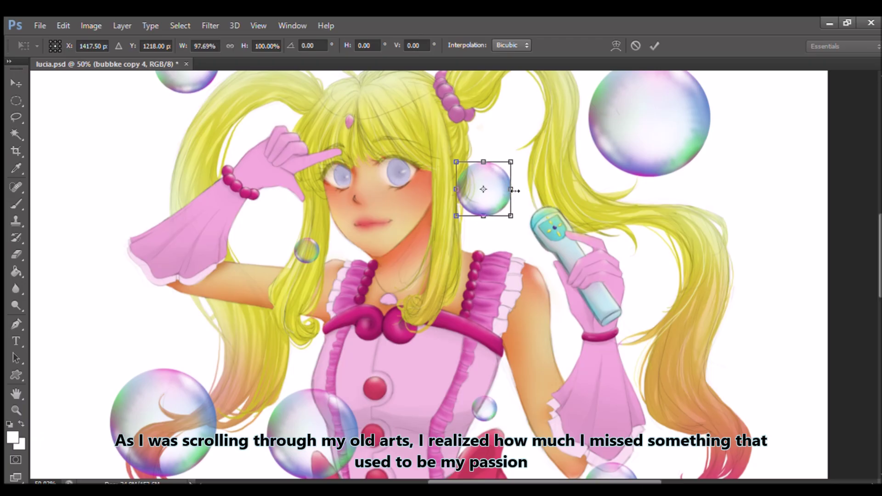
key("Return")
- Narrow the large top-right bubble slightly
left_click_drag(615, 204, 589, 248)
left_click(662, 180, "ctrl")
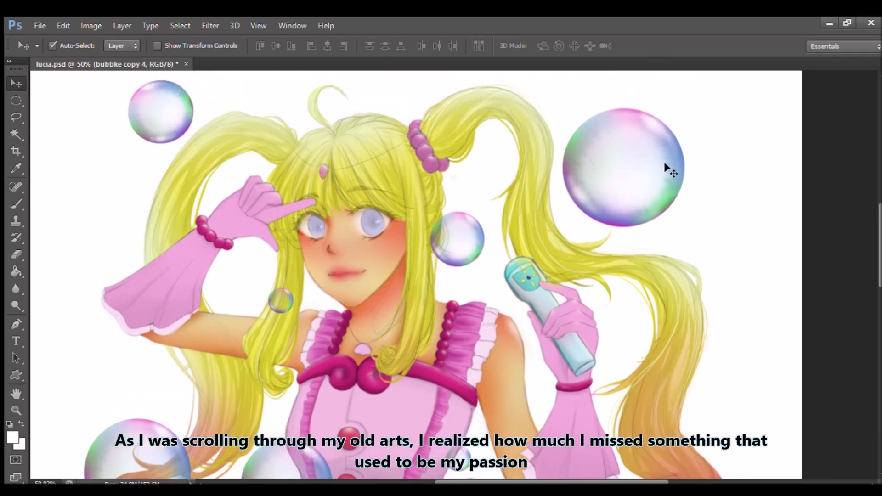
key("ctrl+t")
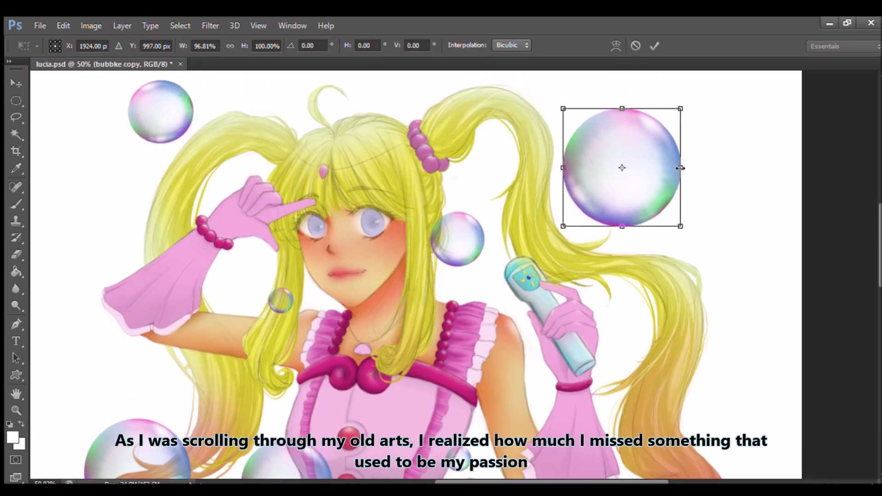
left_click(655, 45)
scroll(539, 293, "down", 3)
scroll(540, 293, "up", 2)
- Pick the bubble over the skirt, stepping through the ink and shine layers
key("v")
left_click(355, 350)
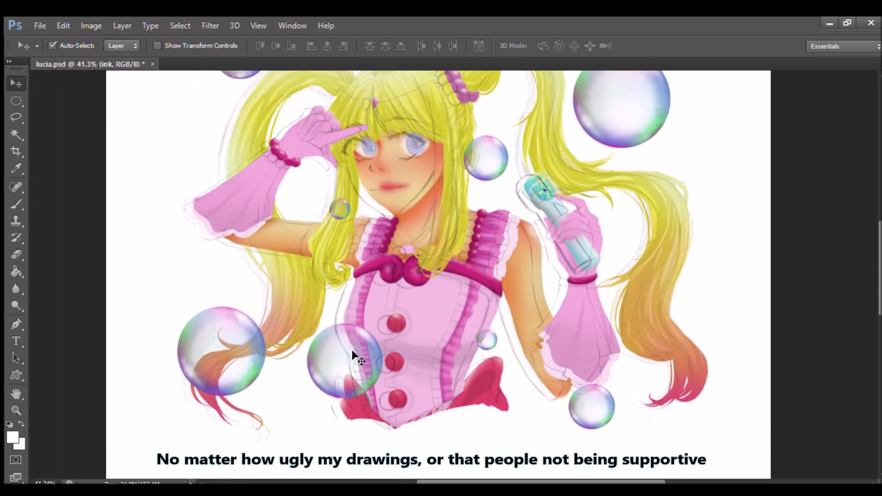
key("m")
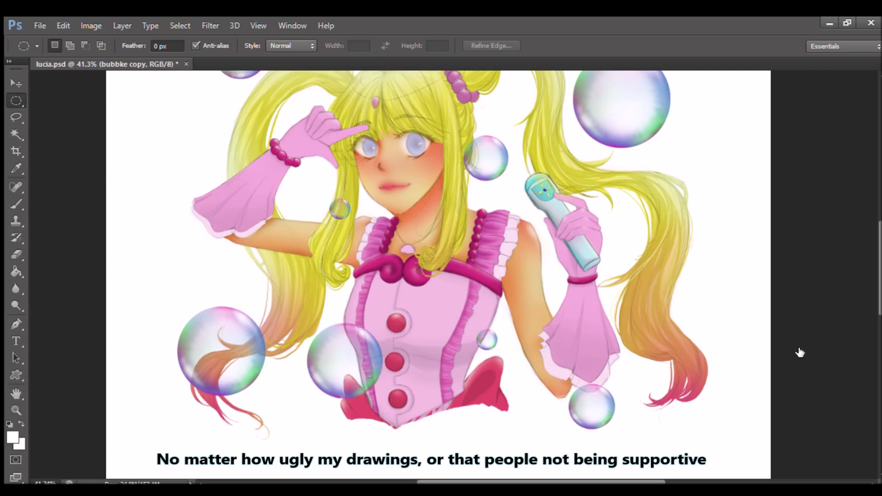
key("alt+bracketleft")
left_click_drag(632, 316, 621, 318)
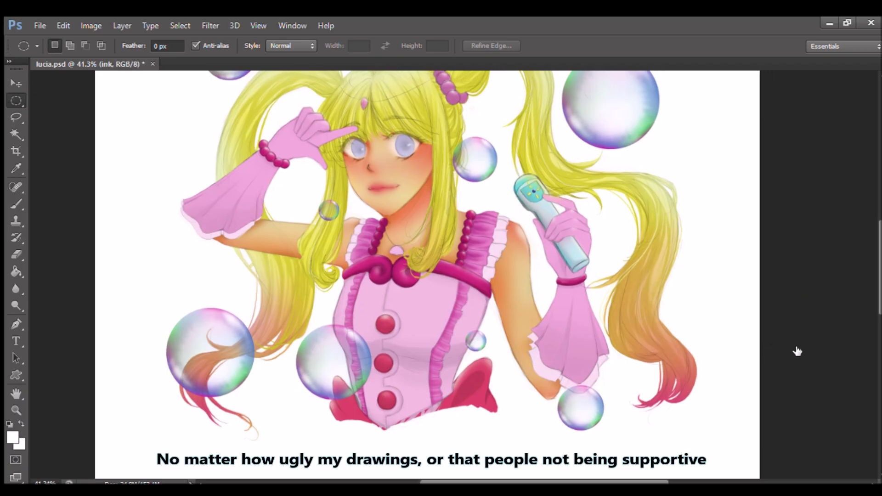
key("alt+bracketleft")
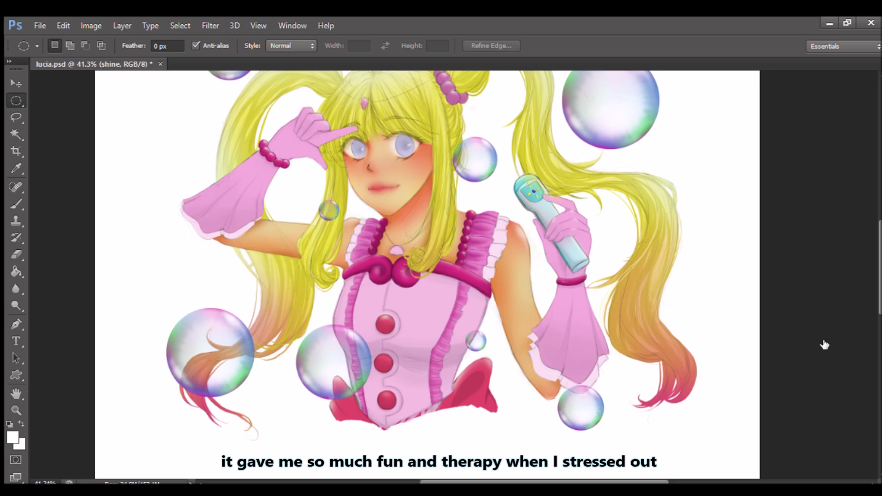
- Reselect the skirt bubble and toggle it off and on to check it
key("v")
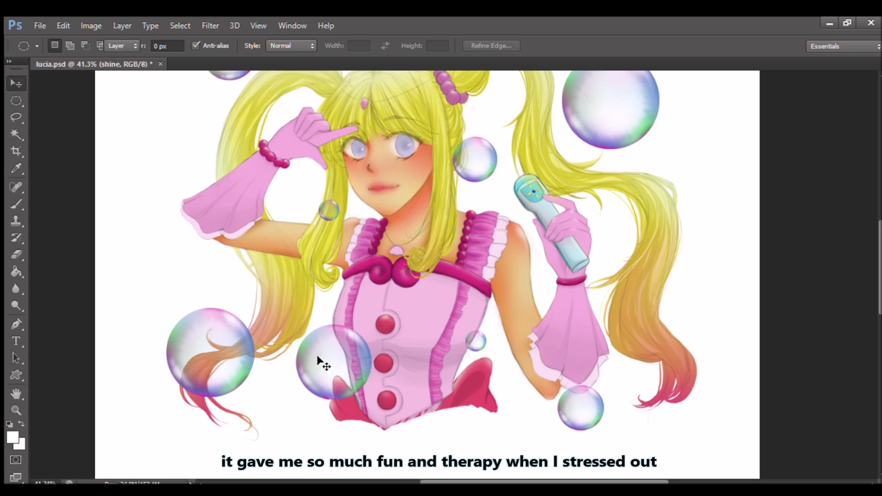
left_click(330, 339)
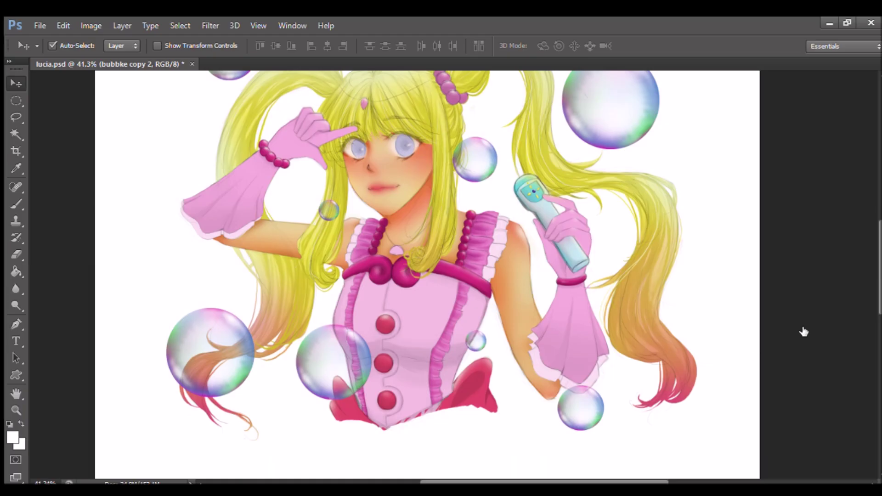
key("ctrl+z")
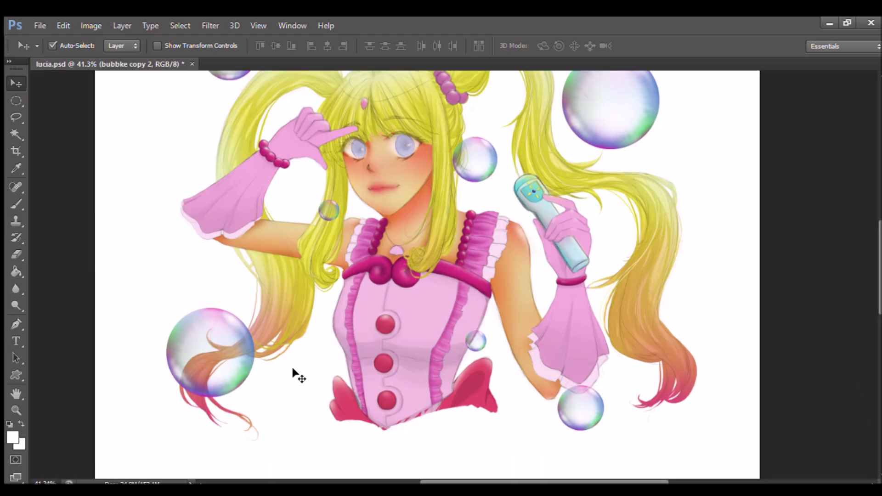
key("ctrl+z")
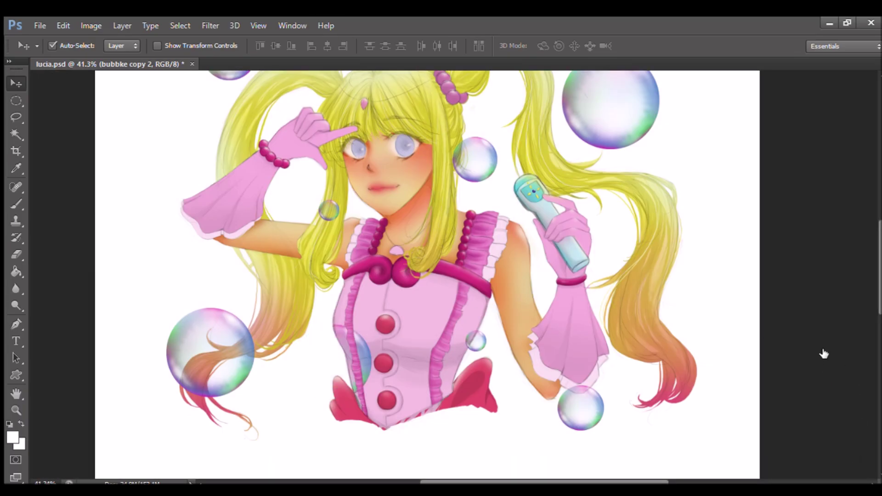
key("ctrl+alt+z")
key("ctrl+alt+z")
key("ctrl+alt+z")
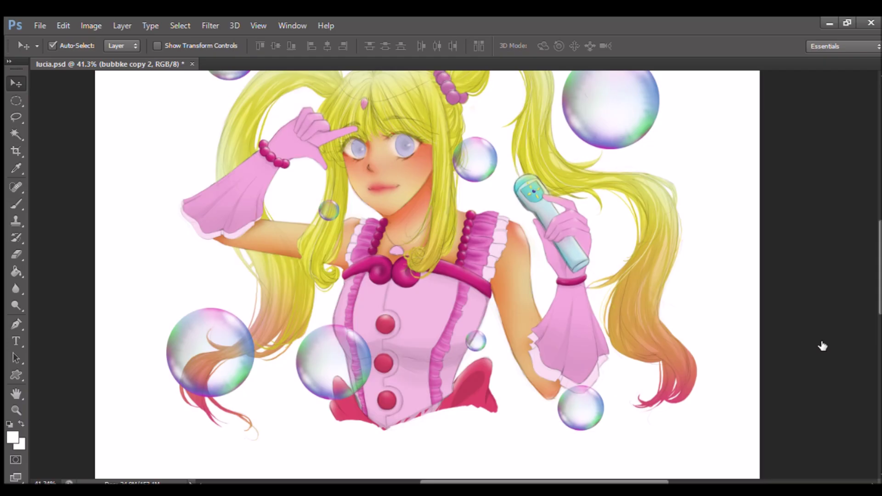
- Shrink the bubble over the skirt to 86%
scroll(454, 264, "up", 1)
scroll(454, 264, "up", 1)
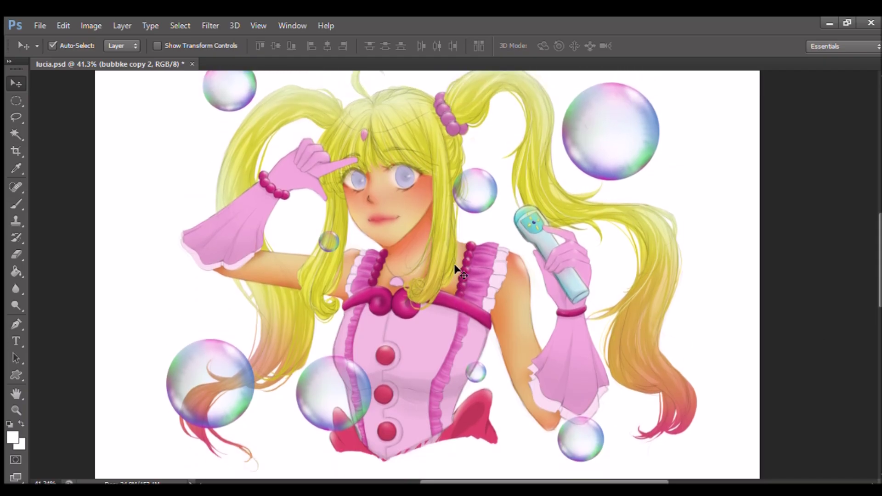
scroll(455, 263, "up", 1)
scroll(455, 267, "up", 1)
scroll(454, 264, "down", 3)
scroll(454, 264, "down", 1)
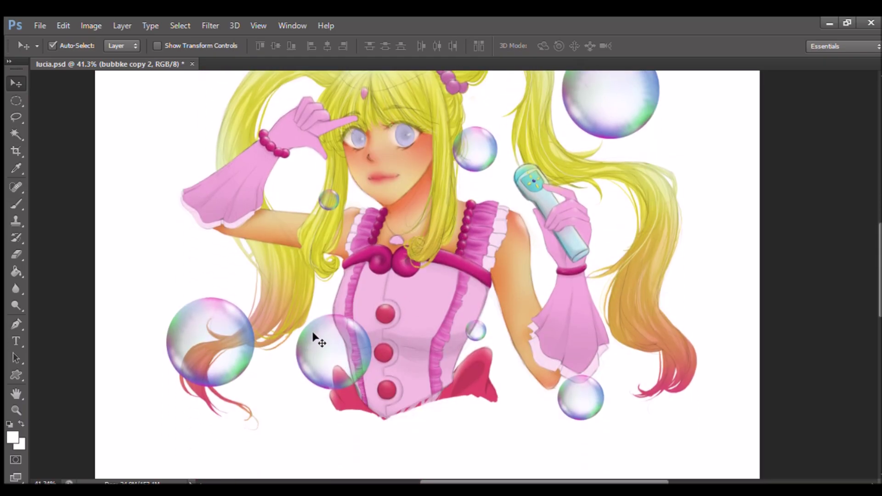
key("m")
key("ctrl+t")
left_click_drag(296, 313, 301, 320)
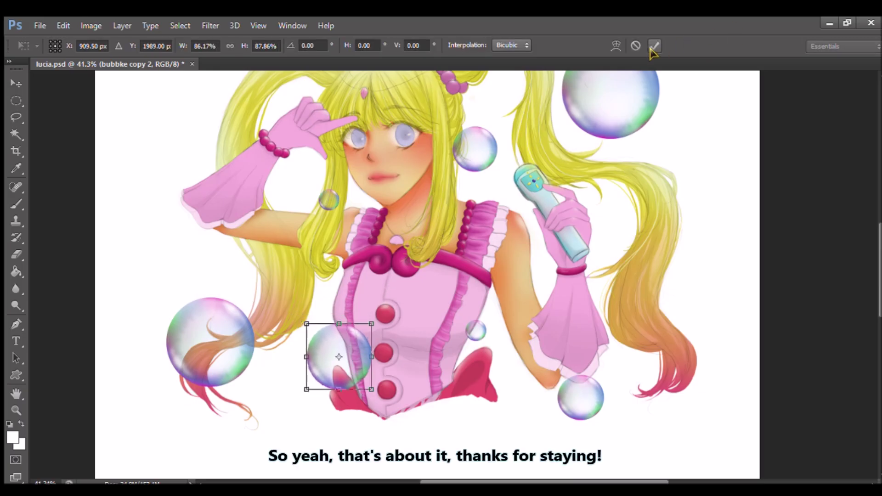
key("Return")
- Move the skirt bubble up and to the left
scroll(362, 352, "down", 1)
key("v")
left_click_drag(345, 347, 310, 329)
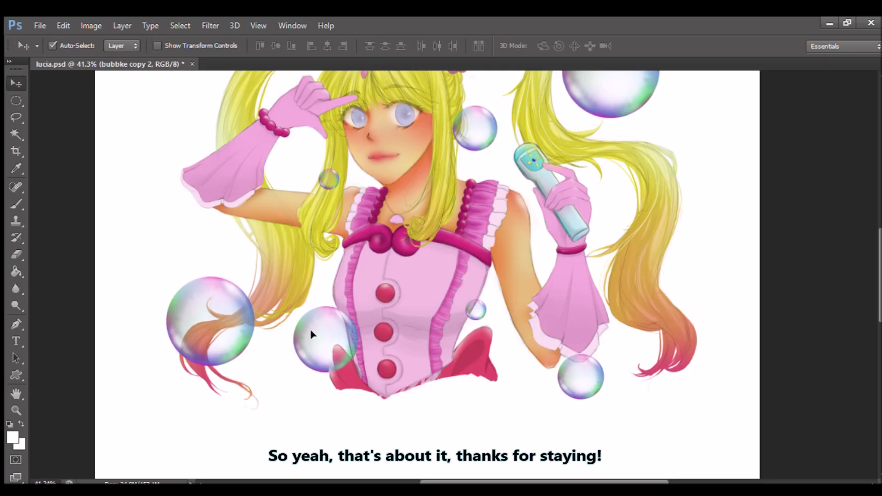
scroll(414, 299, "up", 2)
scroll(560, 277, "up", 3)
scroll(560, 278, "up", 1)
- Fit the canvas in the window and shift the small bubble by the right hand rightward
key("ctrl+0")
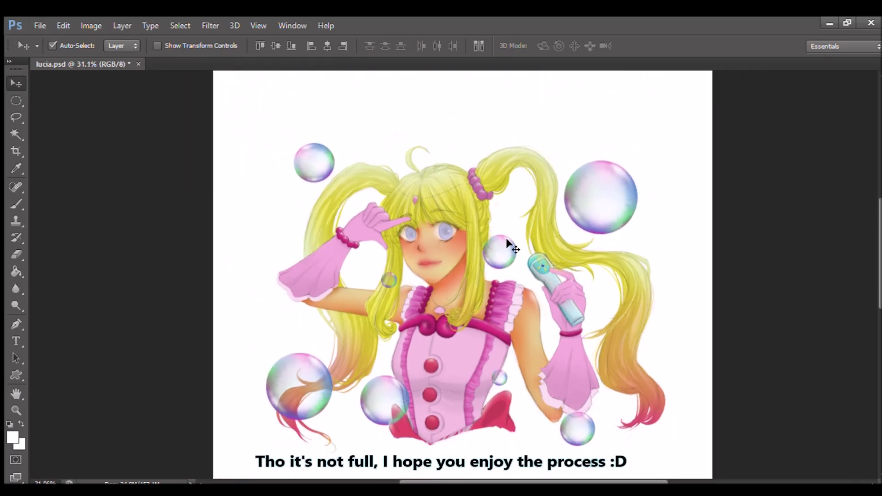
scroll(508, 246, "down", 1)
left_click_drag(556, 378, 581, 378)
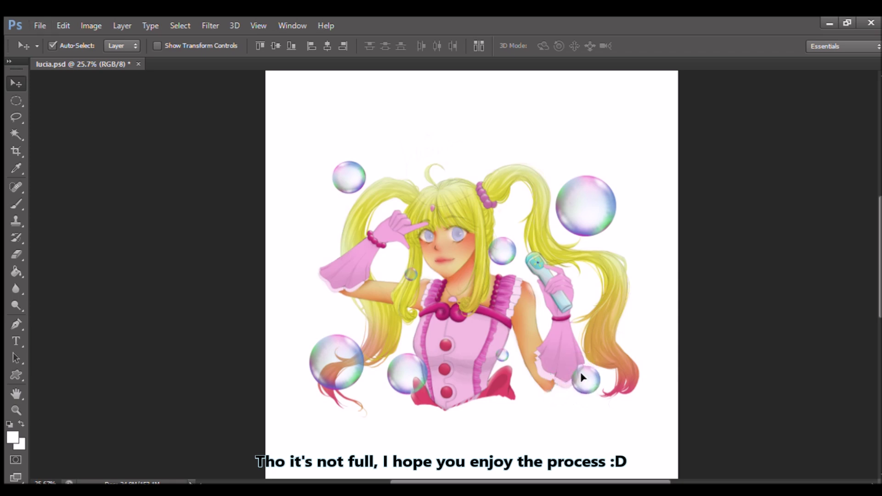
scroll(581, 363, "up", 2)
scroll(506, 303, "up", 1)
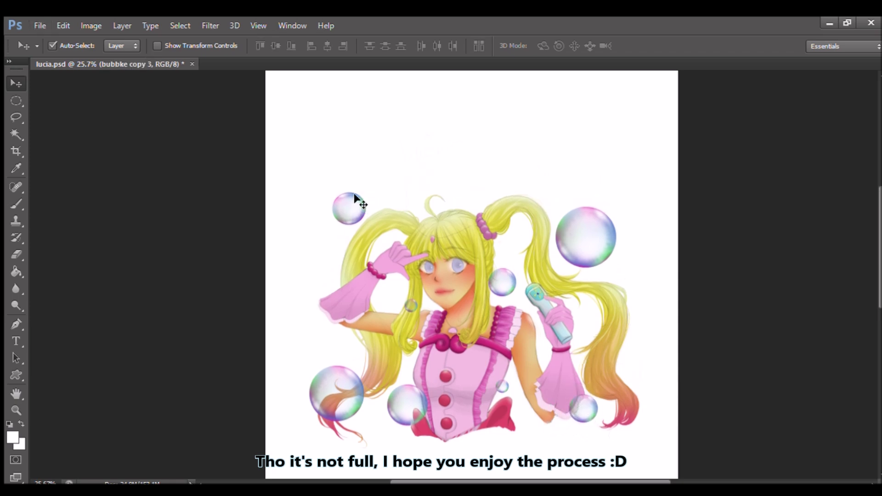